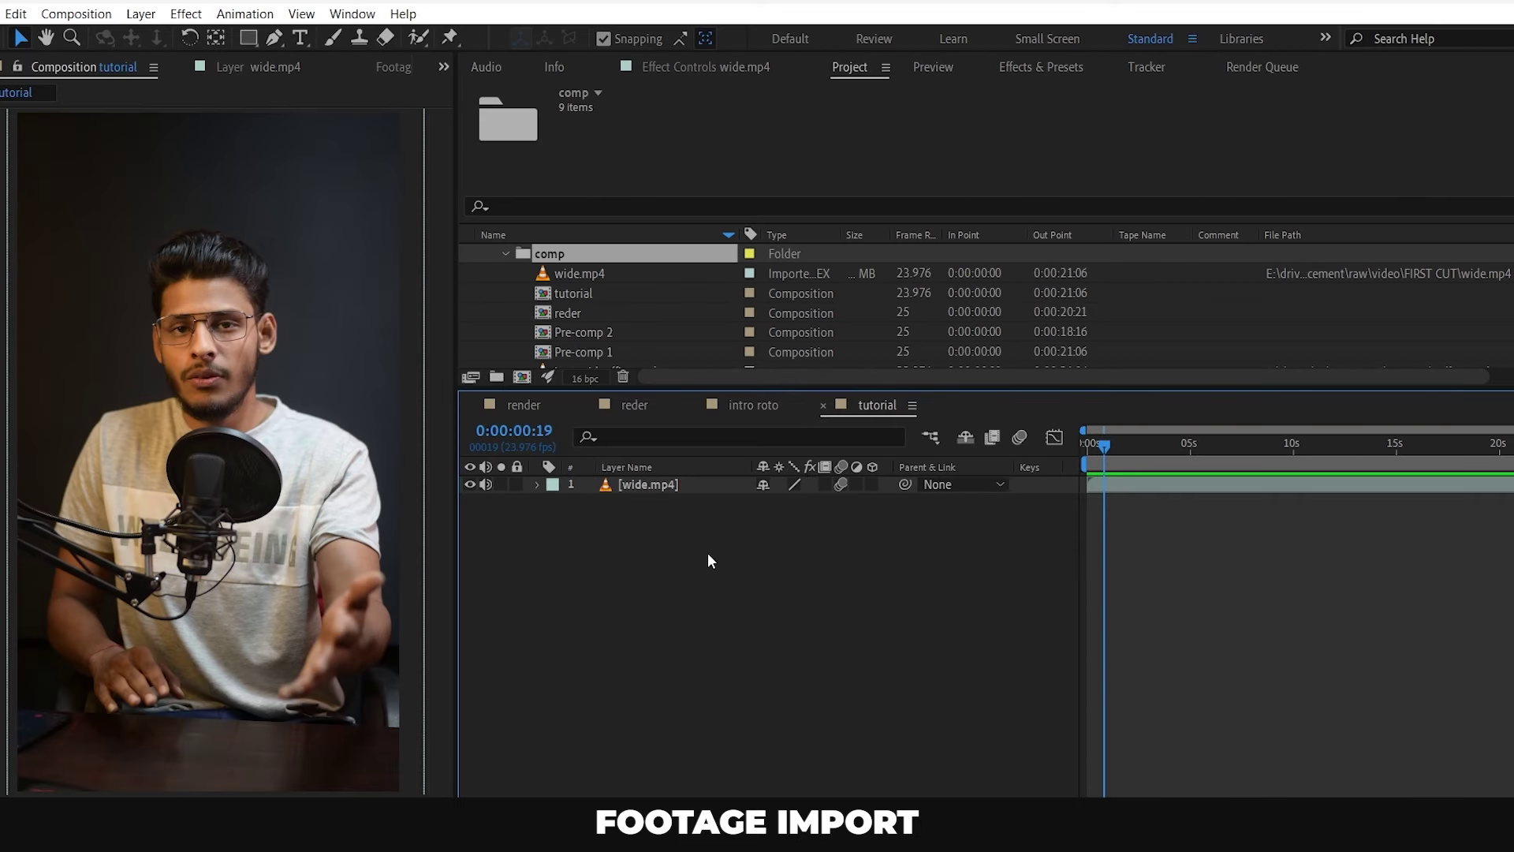
Scrub through the opening seconds of the tutorial composition to review the footage
{"action": "left_click_drag", "start_coordinate": [1125, 448], "coordinate": [1151, 452]}
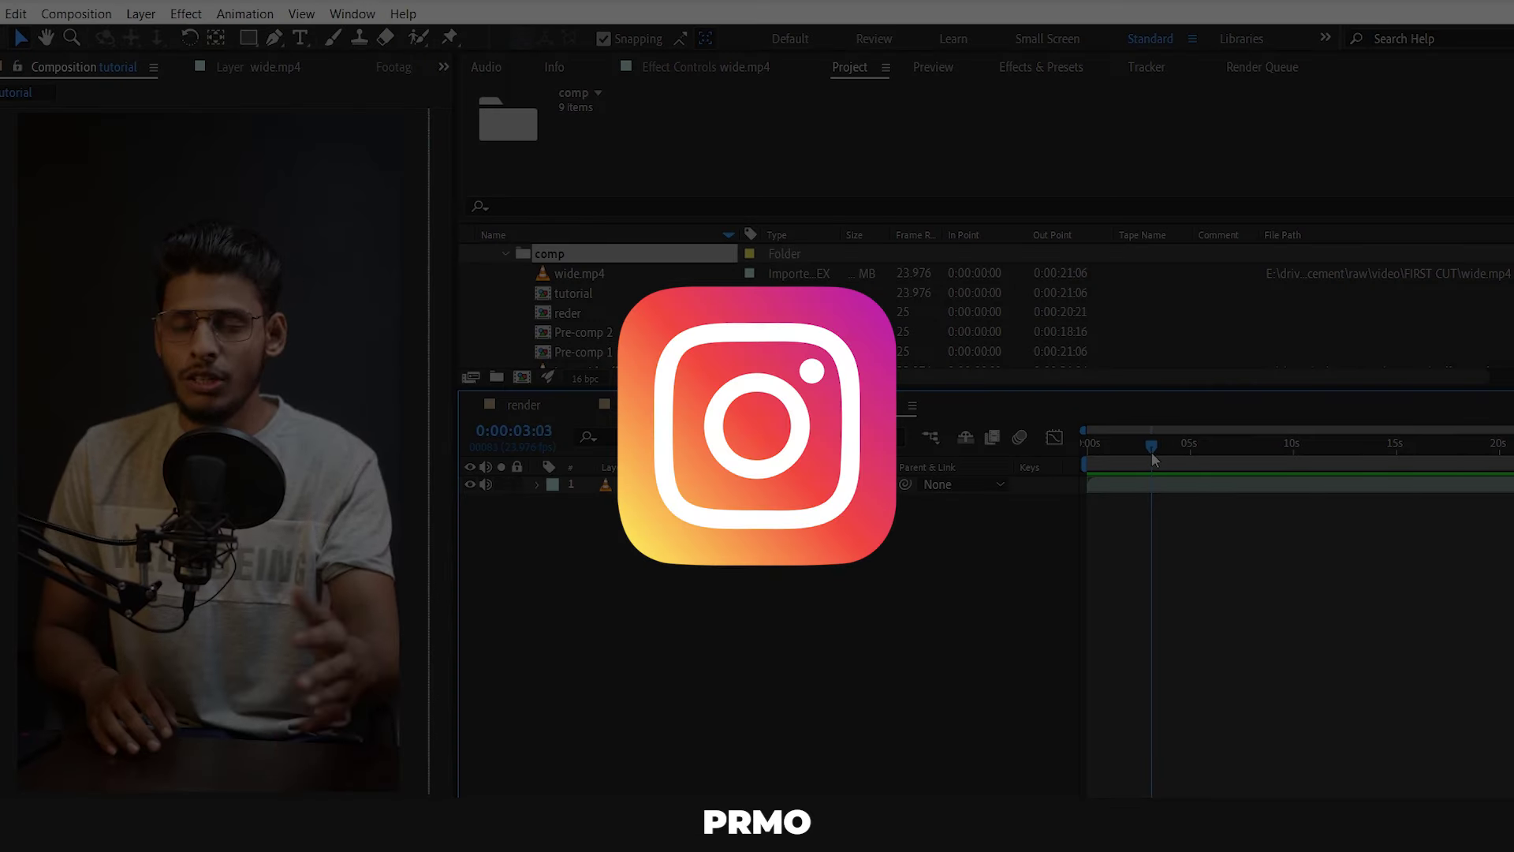
{"action": "left_click_drag", "start_coordinate": [1151, 452], "coordinate": [1157, 467]}
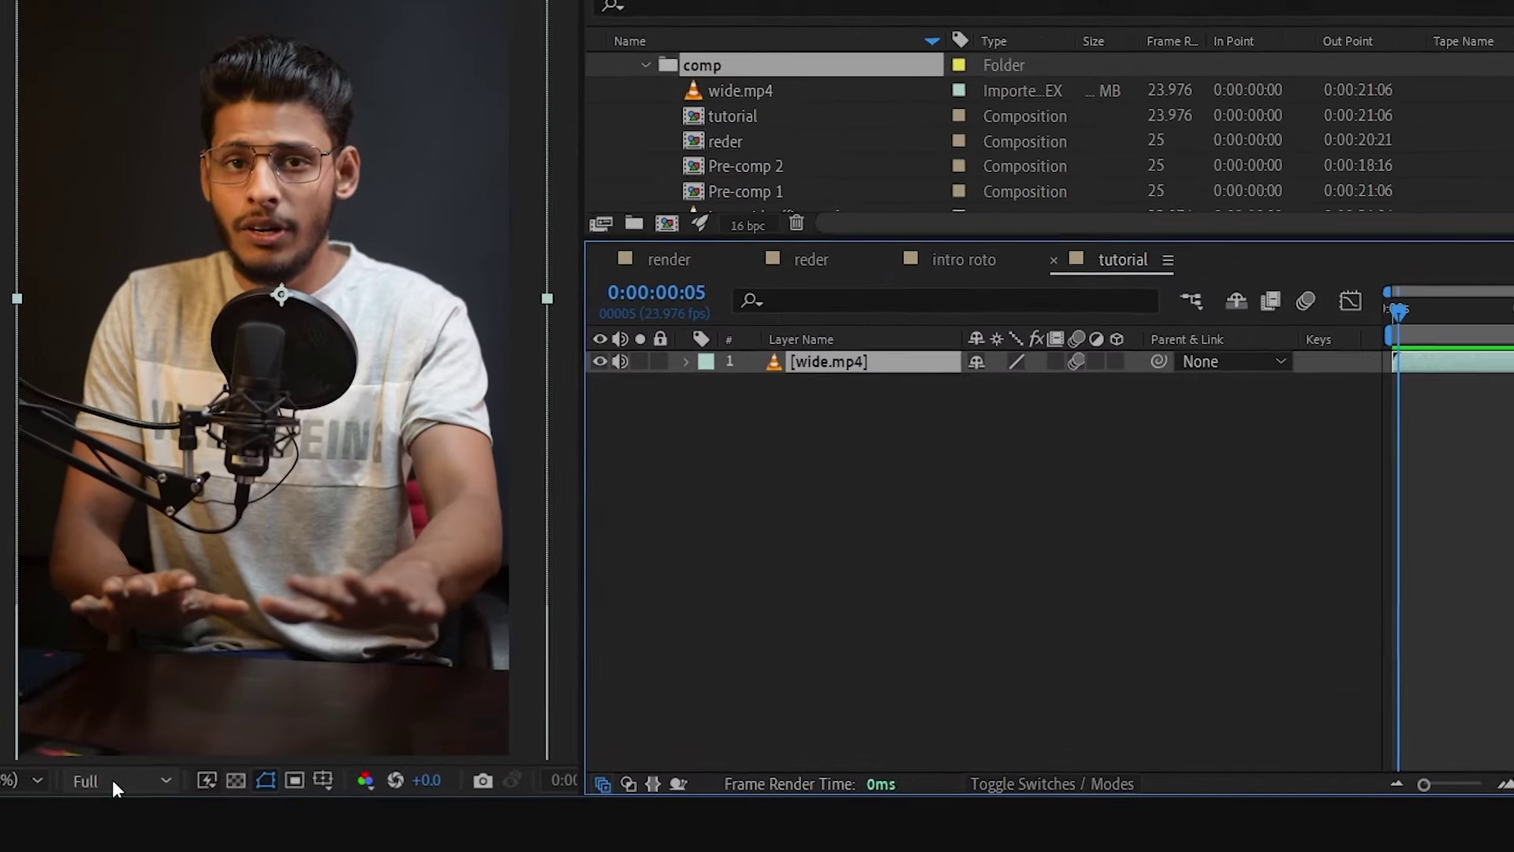
Set the composition's preview resolution to Full
{"action": "left_click", "coordinate": [118, 780]}
{"action": "left_click", "coordinate": [128, 781]}
{"action": "left_click", "coordinate": [128, 781]}
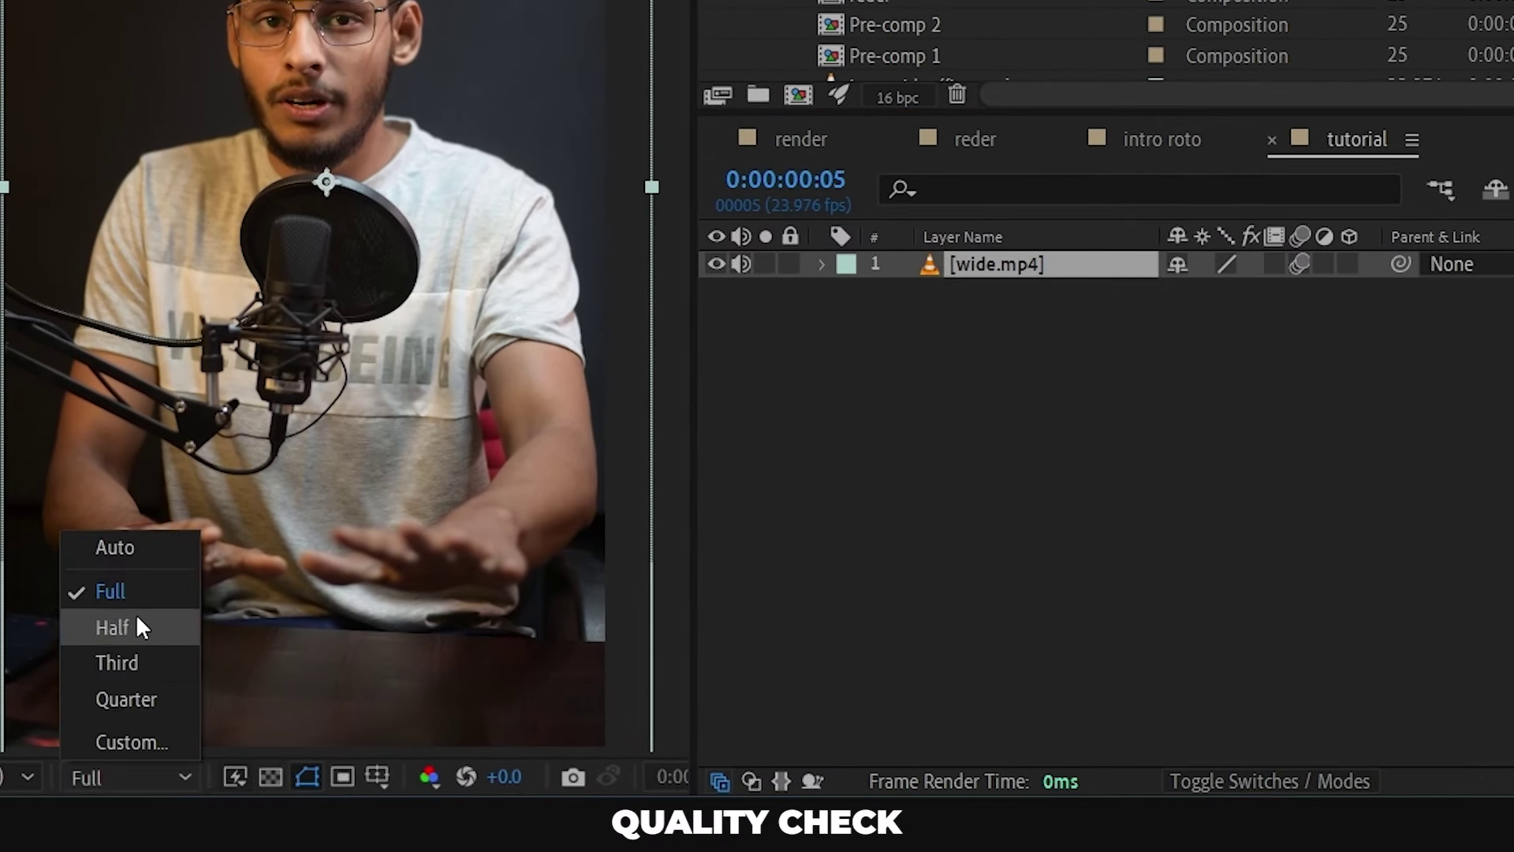
{"action": "left_click", "coordinate": [118, 594]}
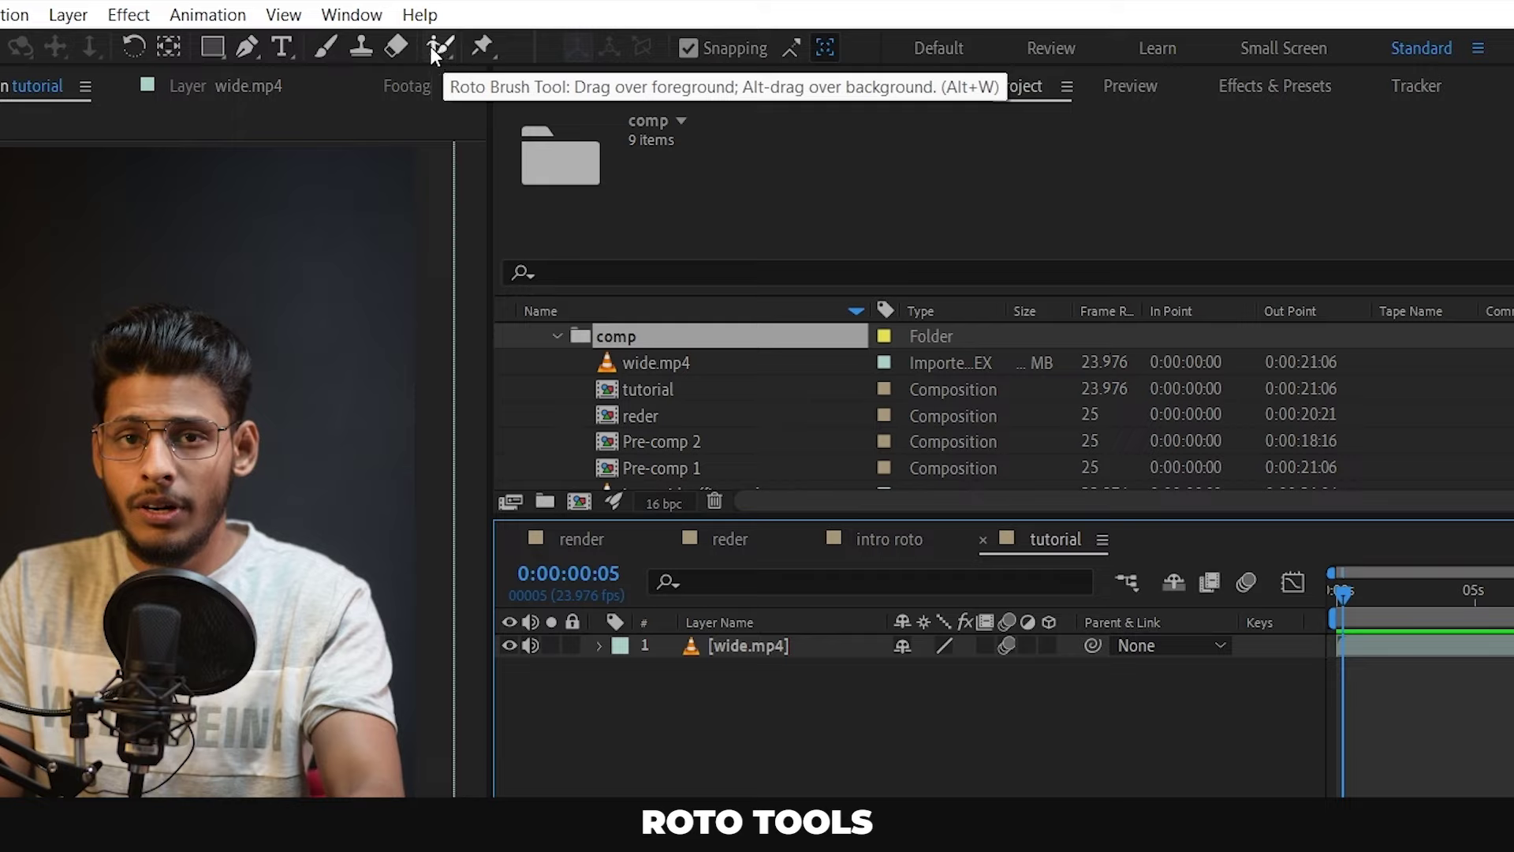
Activate the Roto Brush Tool and open the wide.mp4 layer in its own layer view
{"action": "left_click", "coordinate": [430, 46]}
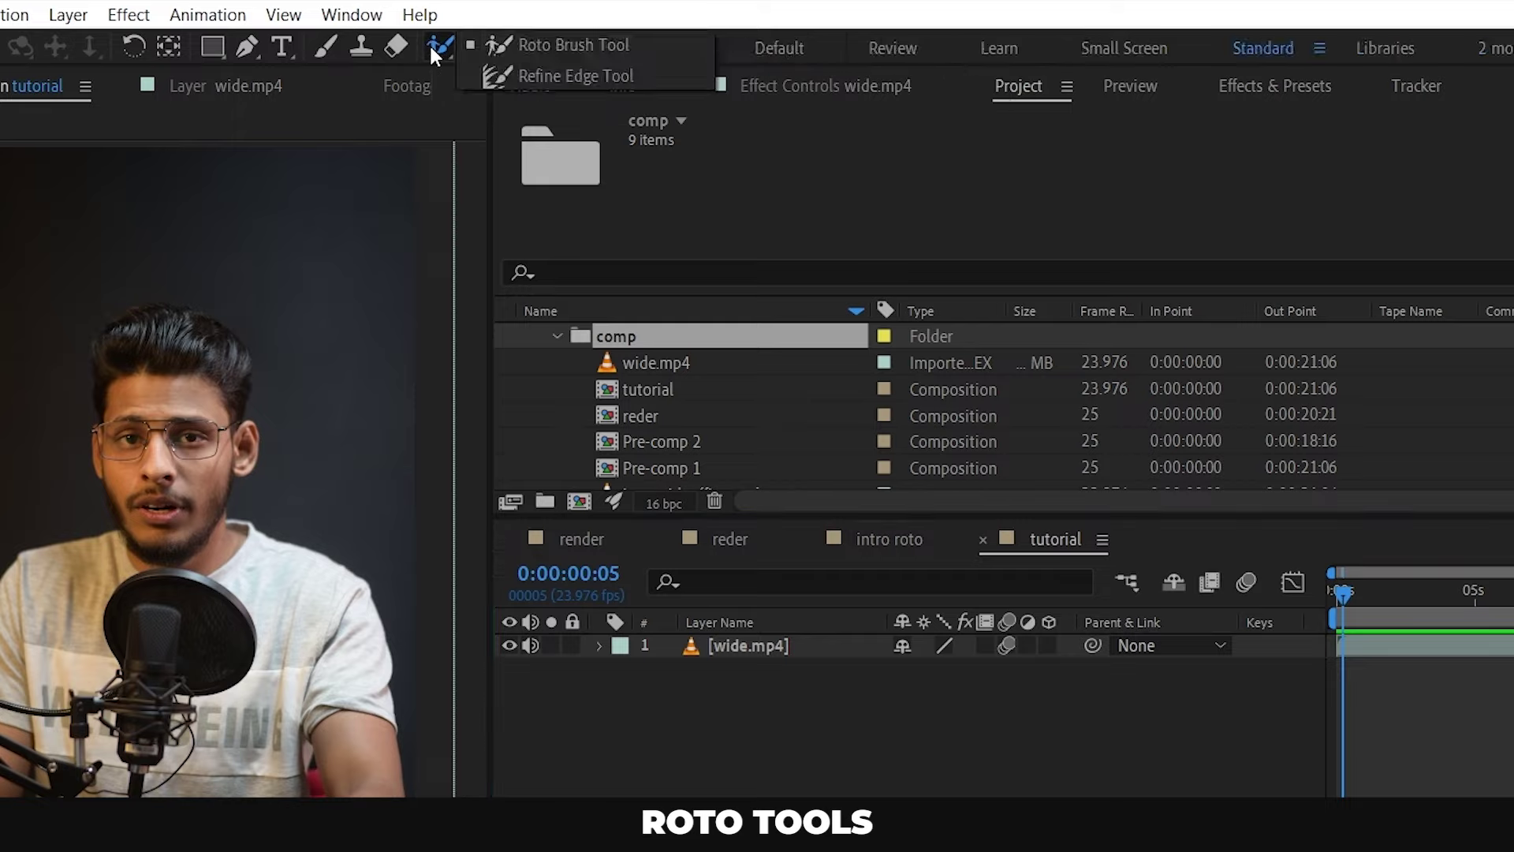
{"action": "left_click", "coordinate": [506, 50]}
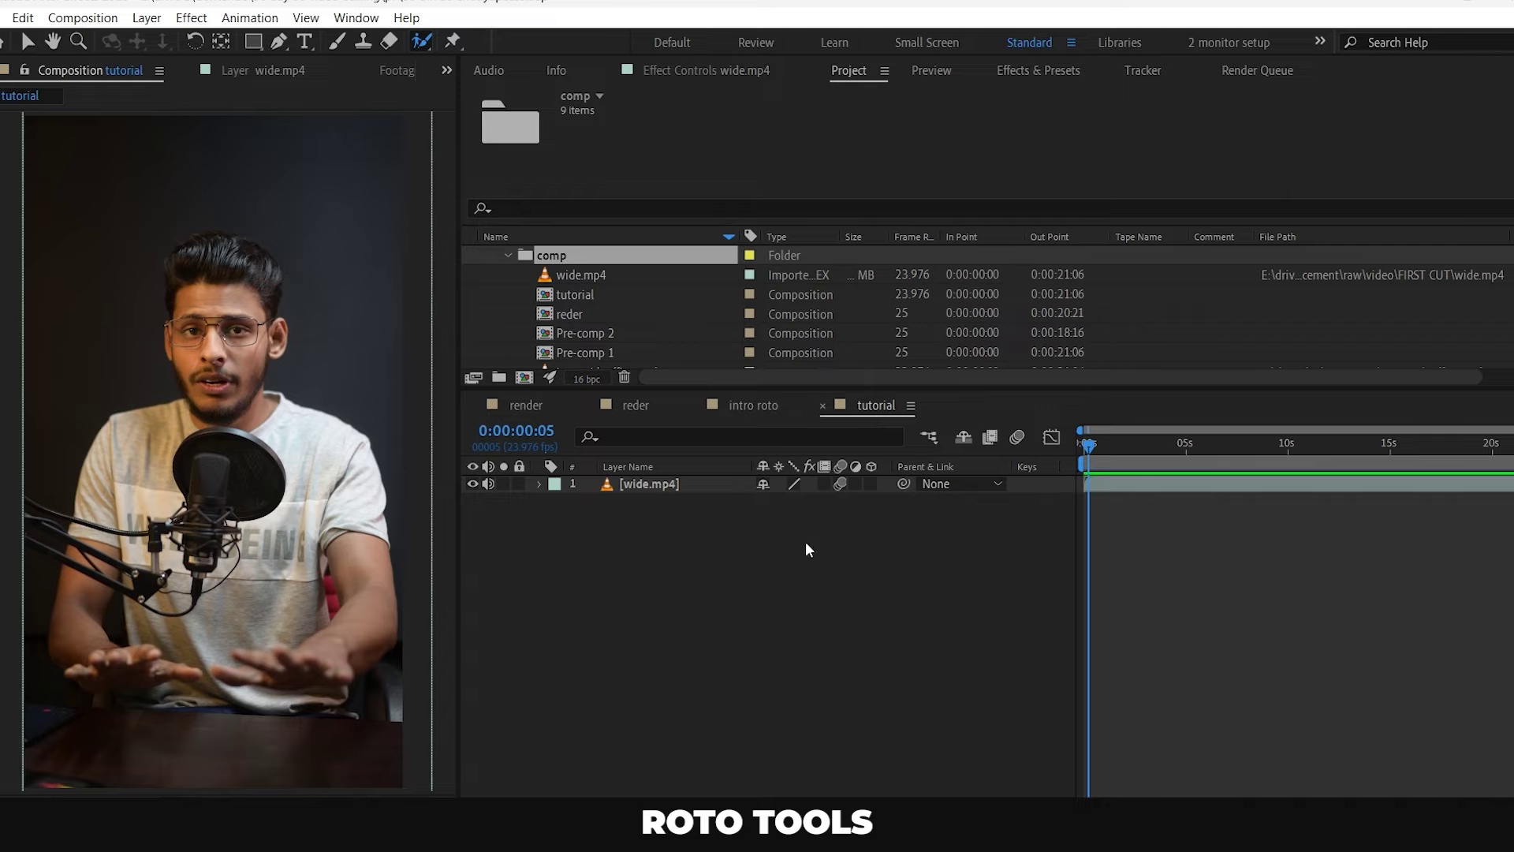
{"action": "double_click", "coordinate": [655, 484]}
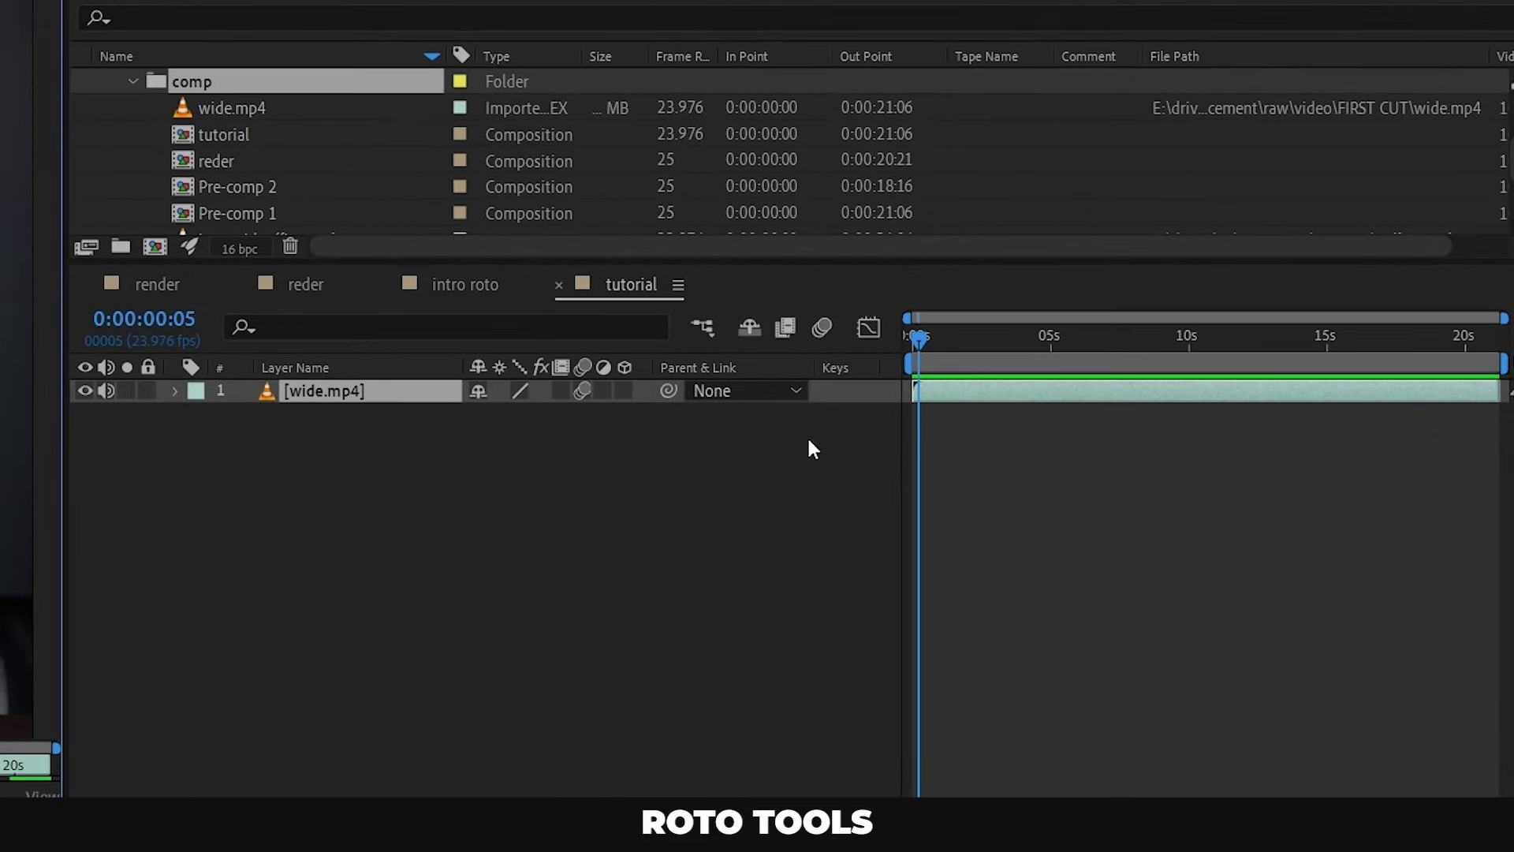
Set the current time to the first frame, 0:00:00:00, and magnify the timeline to individual frames
{"action": "left_click_drag", "start_coordinate": [943, 333], "coordinate": [907, 362]}
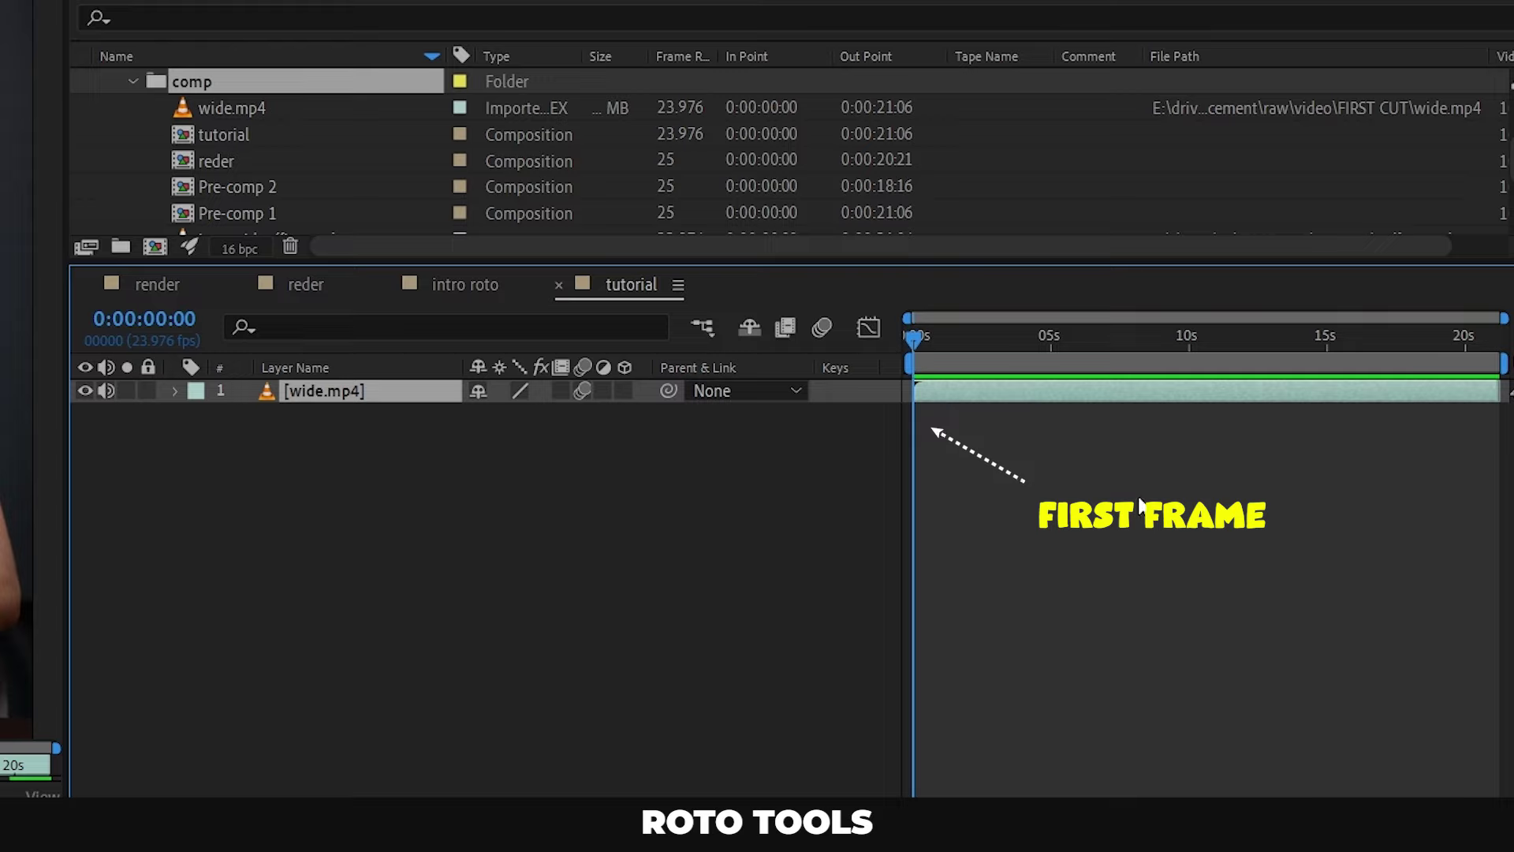
{"action": "key", "text": "semicolon"}
{"action": "mouse_move", "coordinate": [926, 319]}
{"action": "left_mouse_down"}
{"action": "mouse_move", "coordinate": [955, 318]}
{"action": "mouse_move", "coordinate": [927, 318]}
{"action": "left_mouse_up"}
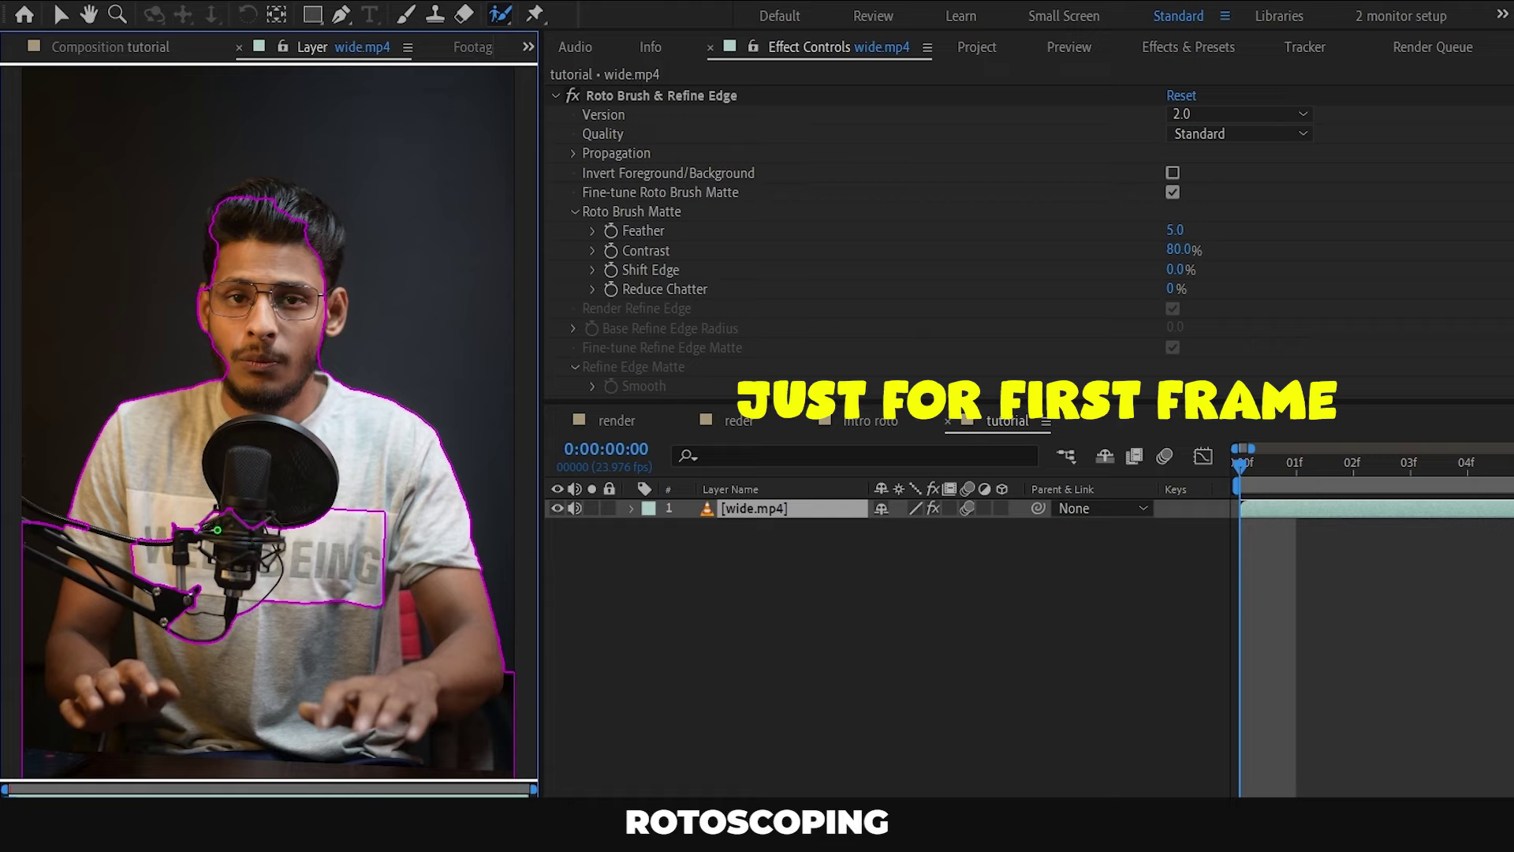
Paint Roto Brush foreground strokes over the man's shirt, microphone arm, face and hair on the first frame
{"action": "left_click_drag", "start_coordinate": [211, 488], "coordinate": [212, 671]}
{"action": "left_click_drag", "start_coordinate": [345, 481], "coordinate": [307, 672]}
{"action": "left_click_drag", "start_coordinate": [166, 515], "coordinate": [179, 626]}
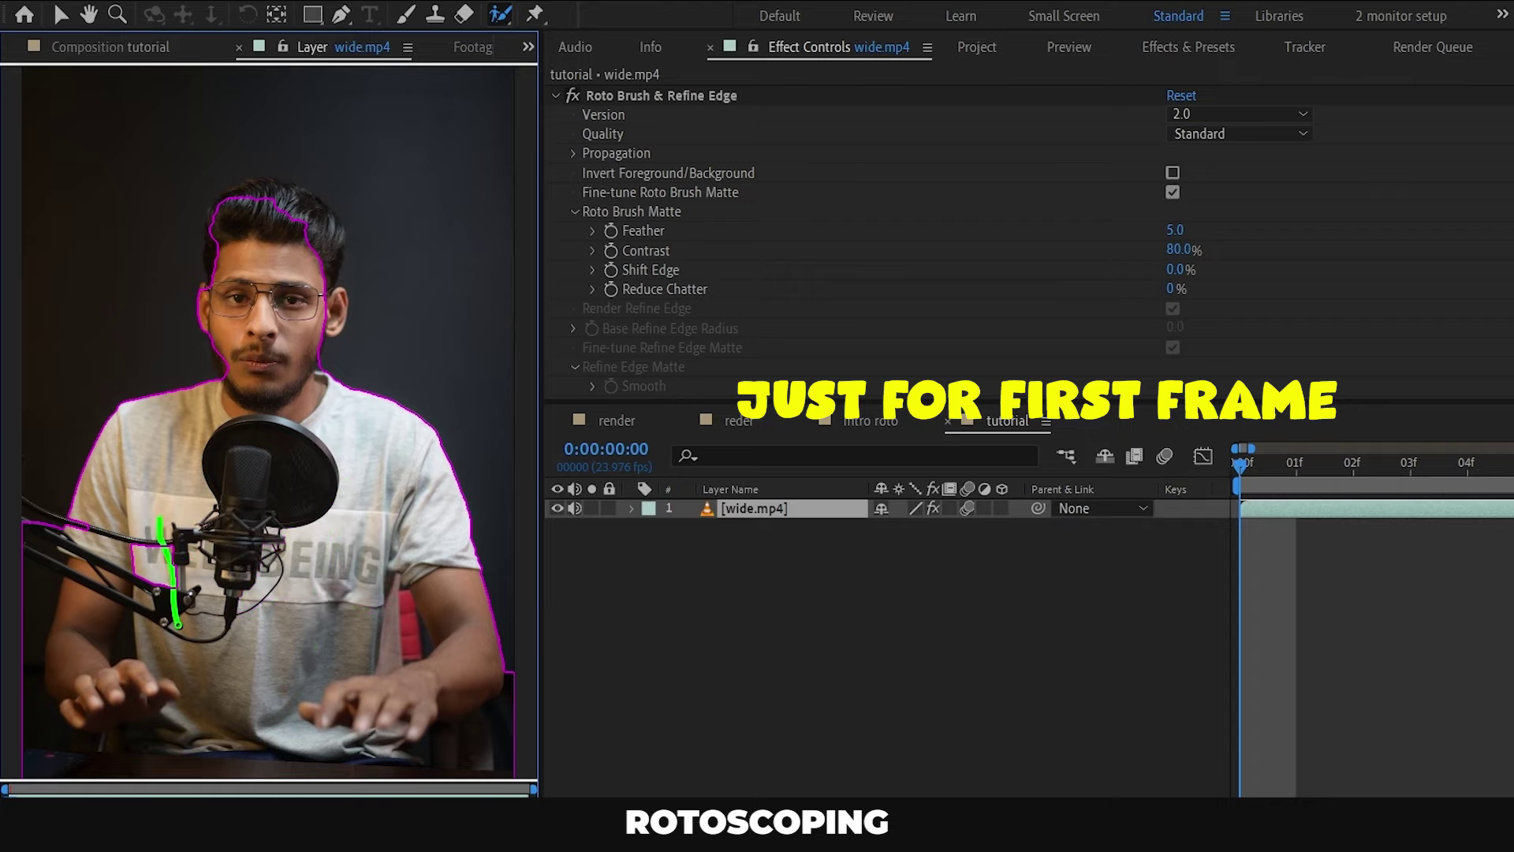
{"action": "left_click_drag", "start_coordinate": [102, 513], "coordinate": [82, 536]}
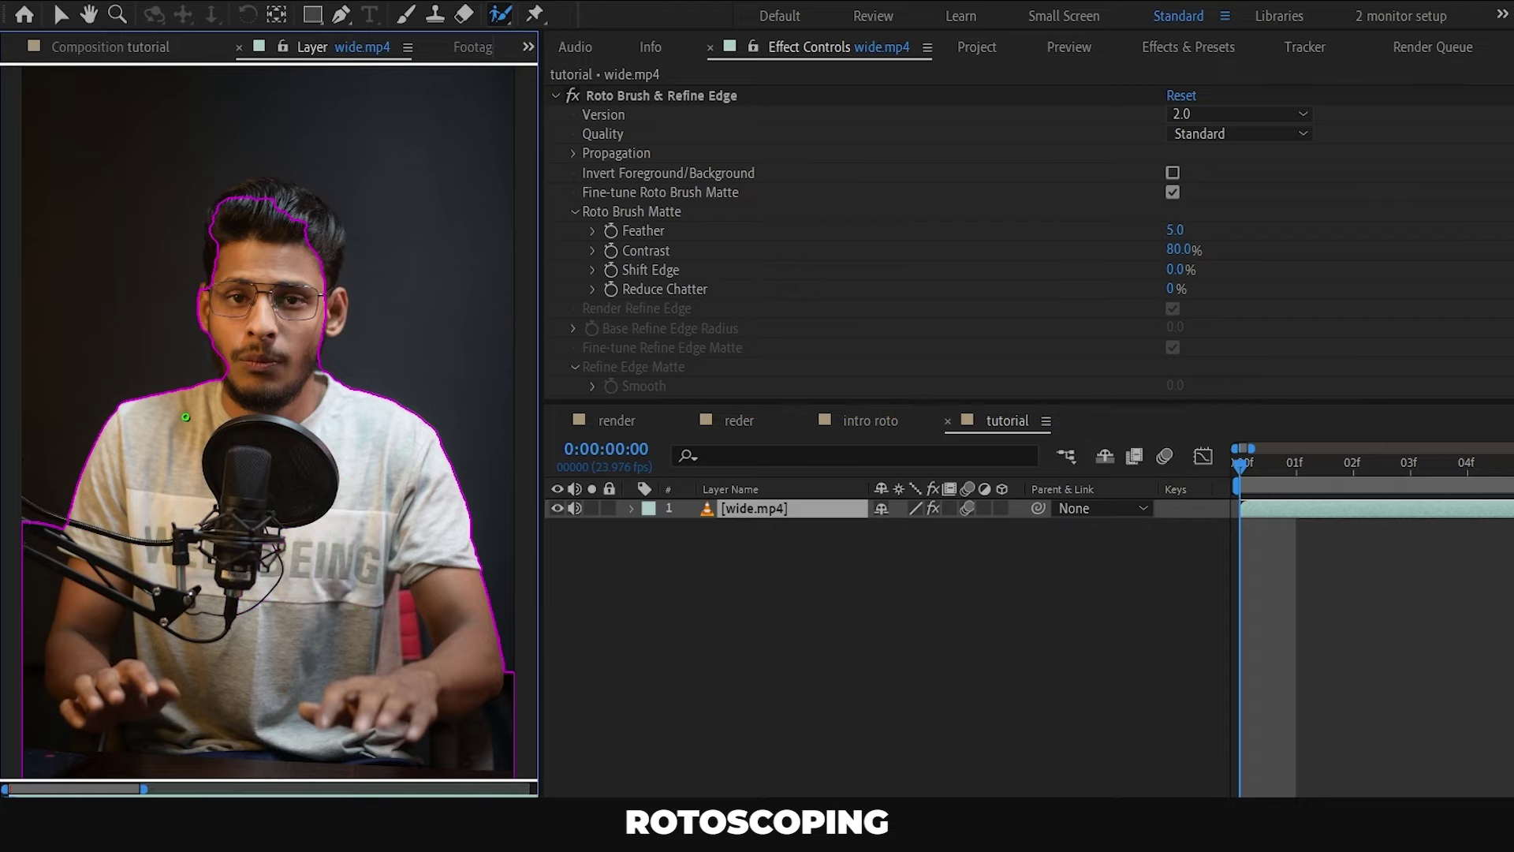
{"action": "left_click_drag", "start_coordinate": [217, 300], "coordinate": [238, 207]}
{"action": "left_click", "coordinate": [311, 247]}
{"action": "left_click", "coordinate": [1092, 466]}
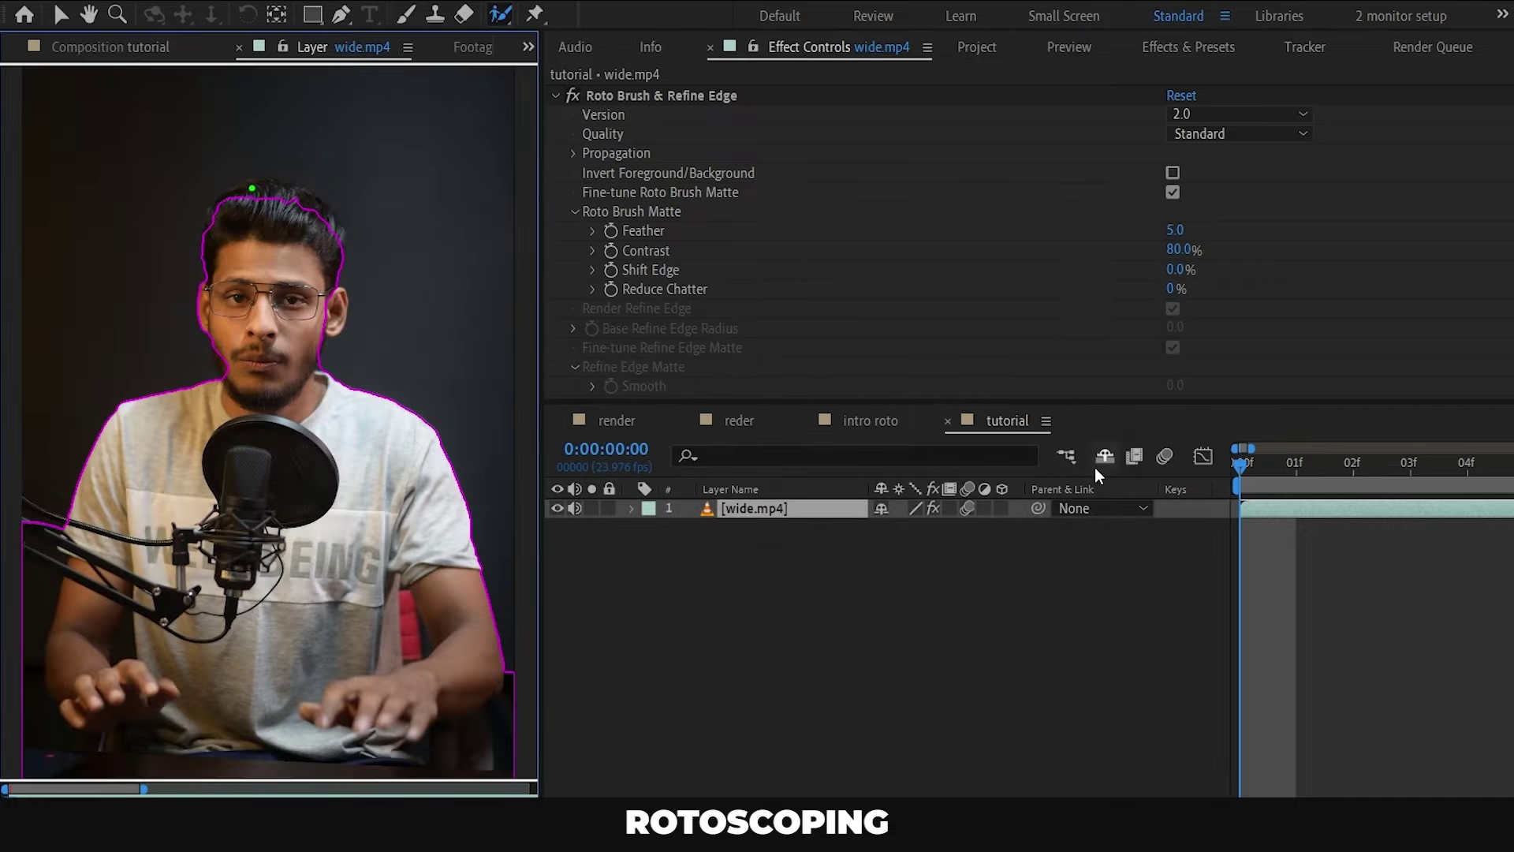
Extend the foreground selection to the outer edge of the hair with Roto Brush strokes along its top and sides
{"action": "scroll", "coordinate": [302, 275], "scroll_direction": "up", "scroll_amount": 2}
{"action": "scroll", "coordinate": [316, 300], "scroll_direction": "up", "scroll_amount": 2}
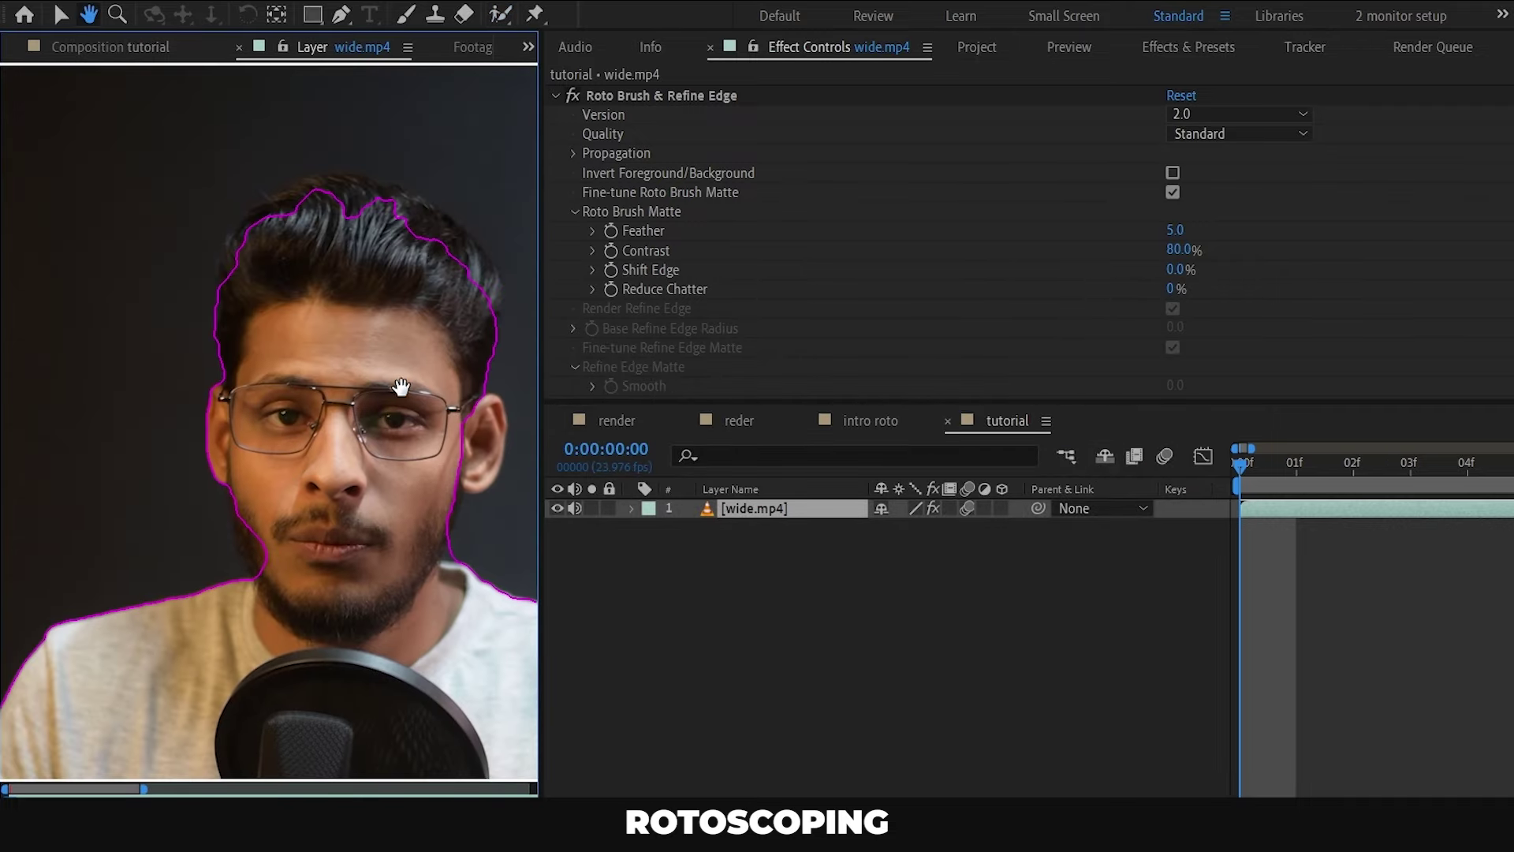
{"action": "left_click_drag", "start_coordinate": [383, 354], "coordinate": [302, 474]}
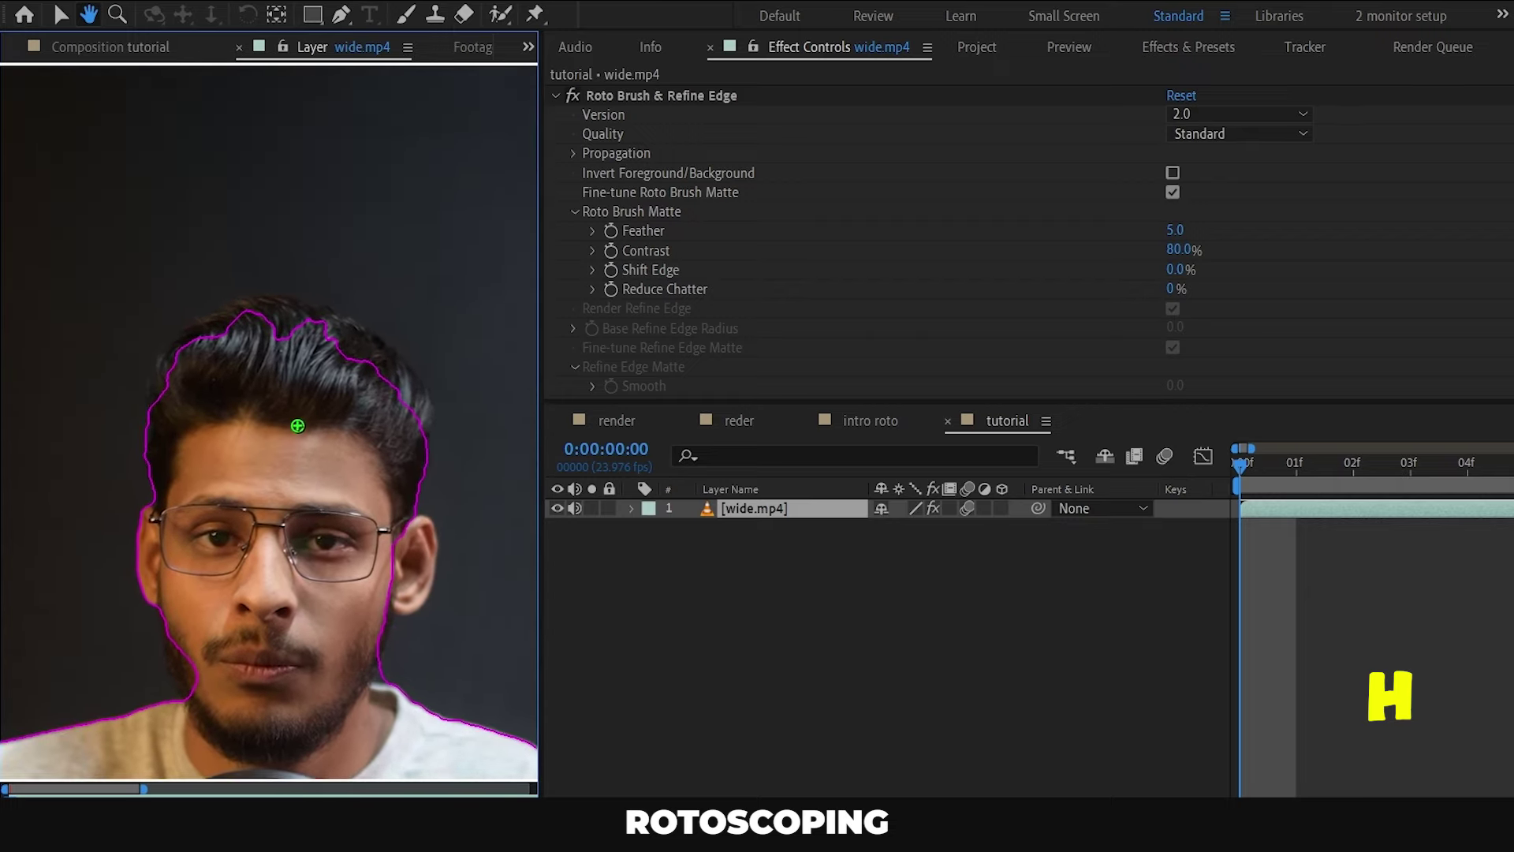
{"action": "left_click_drag", "start_coordinate": [308, 349], "coordinate": [338, 345]}
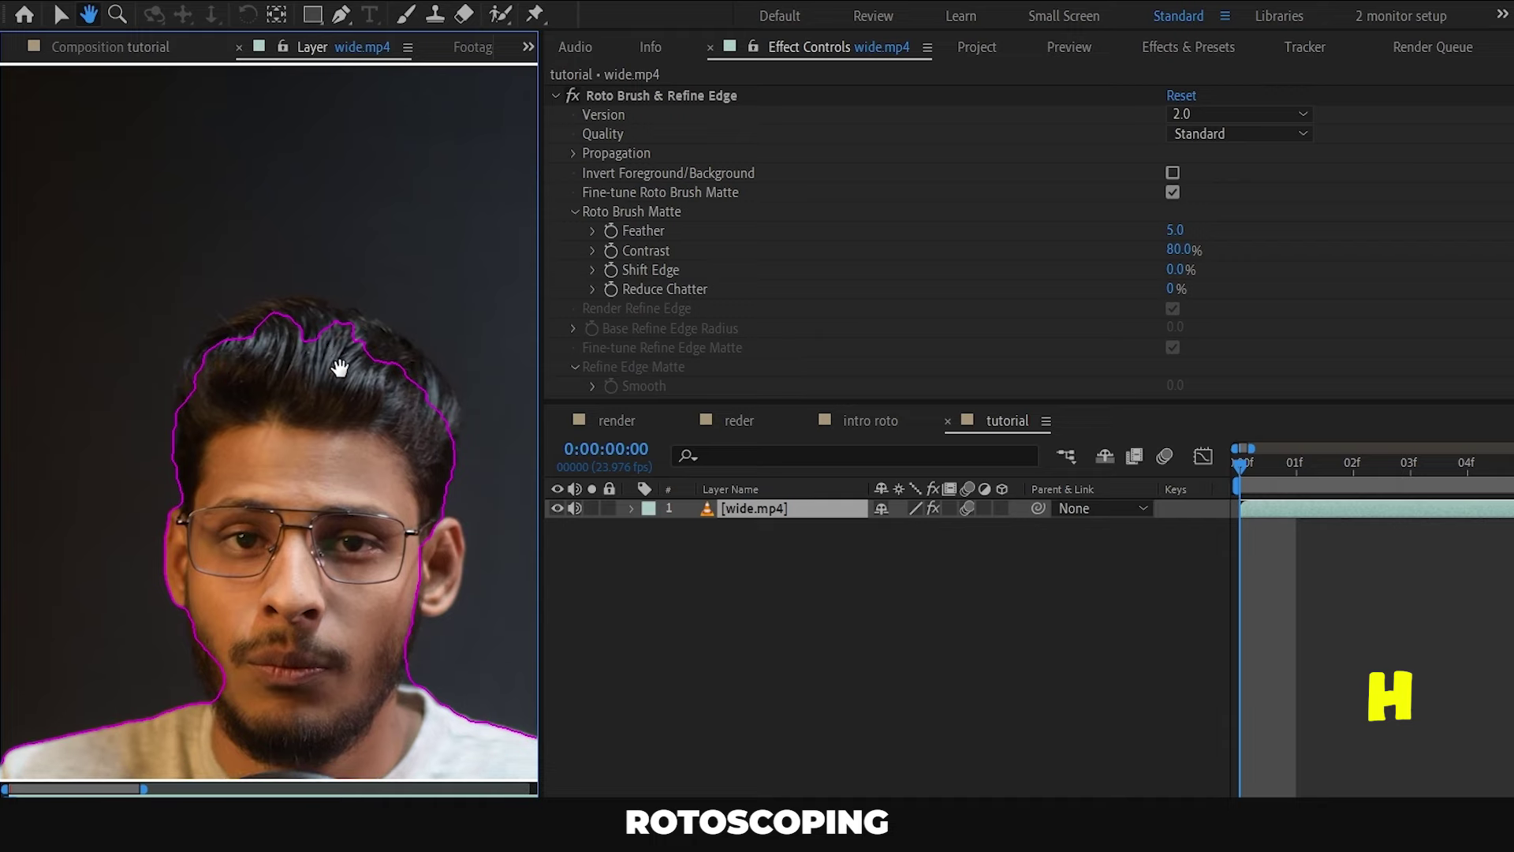
{"action": "key", "text": "alt+w"}
{"action": "scroll", "coordinate": [320, 394], "scroll_direction": "up", "scroll_amount": 3}
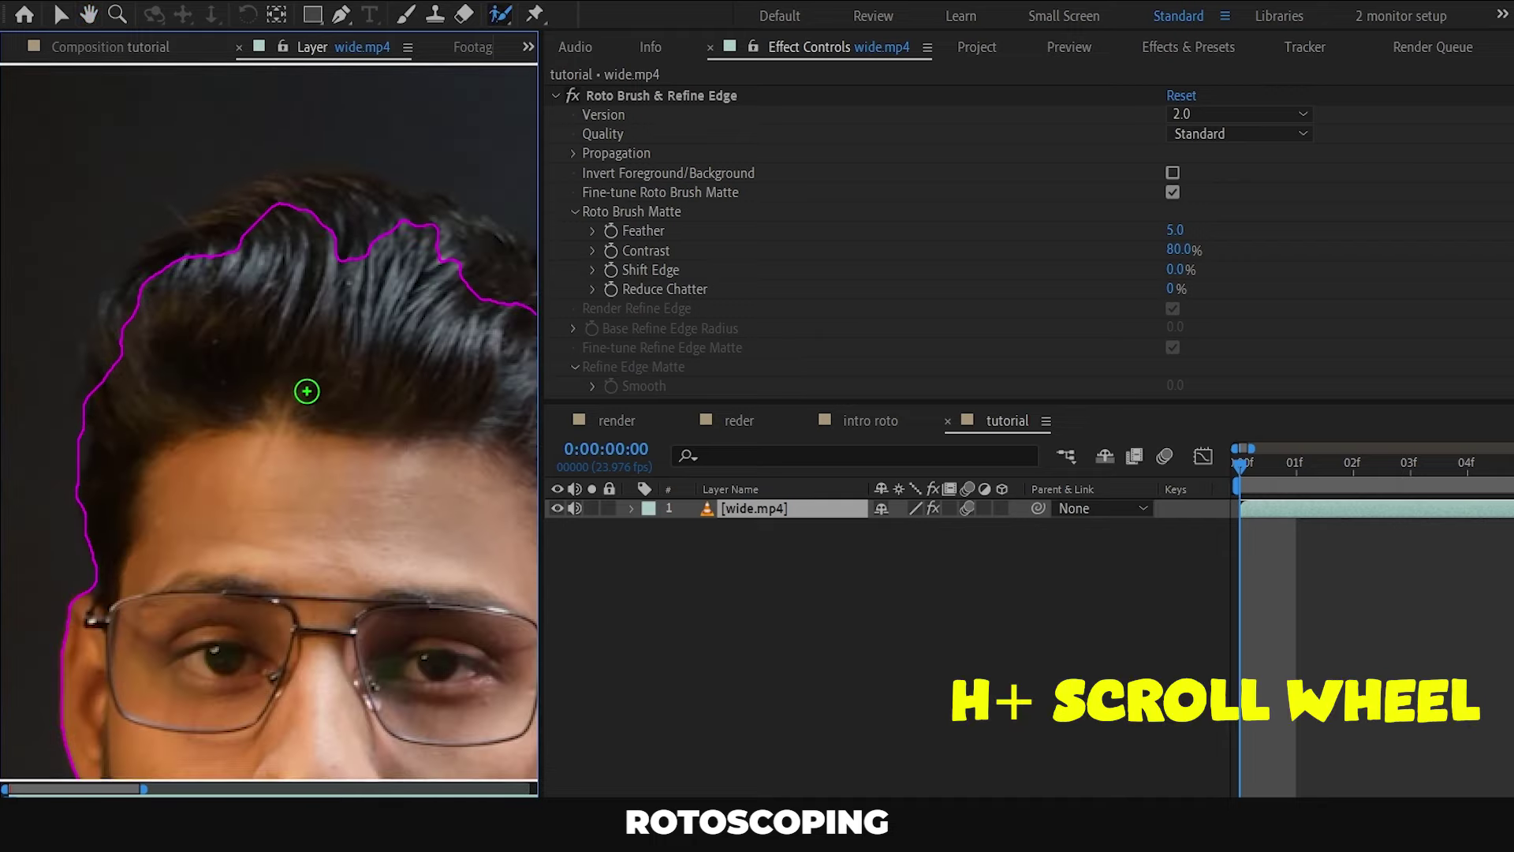
{"action": "scroll", "coordinate": [307, 392], "scroll_direction": "down", "scroll_amount": 3}
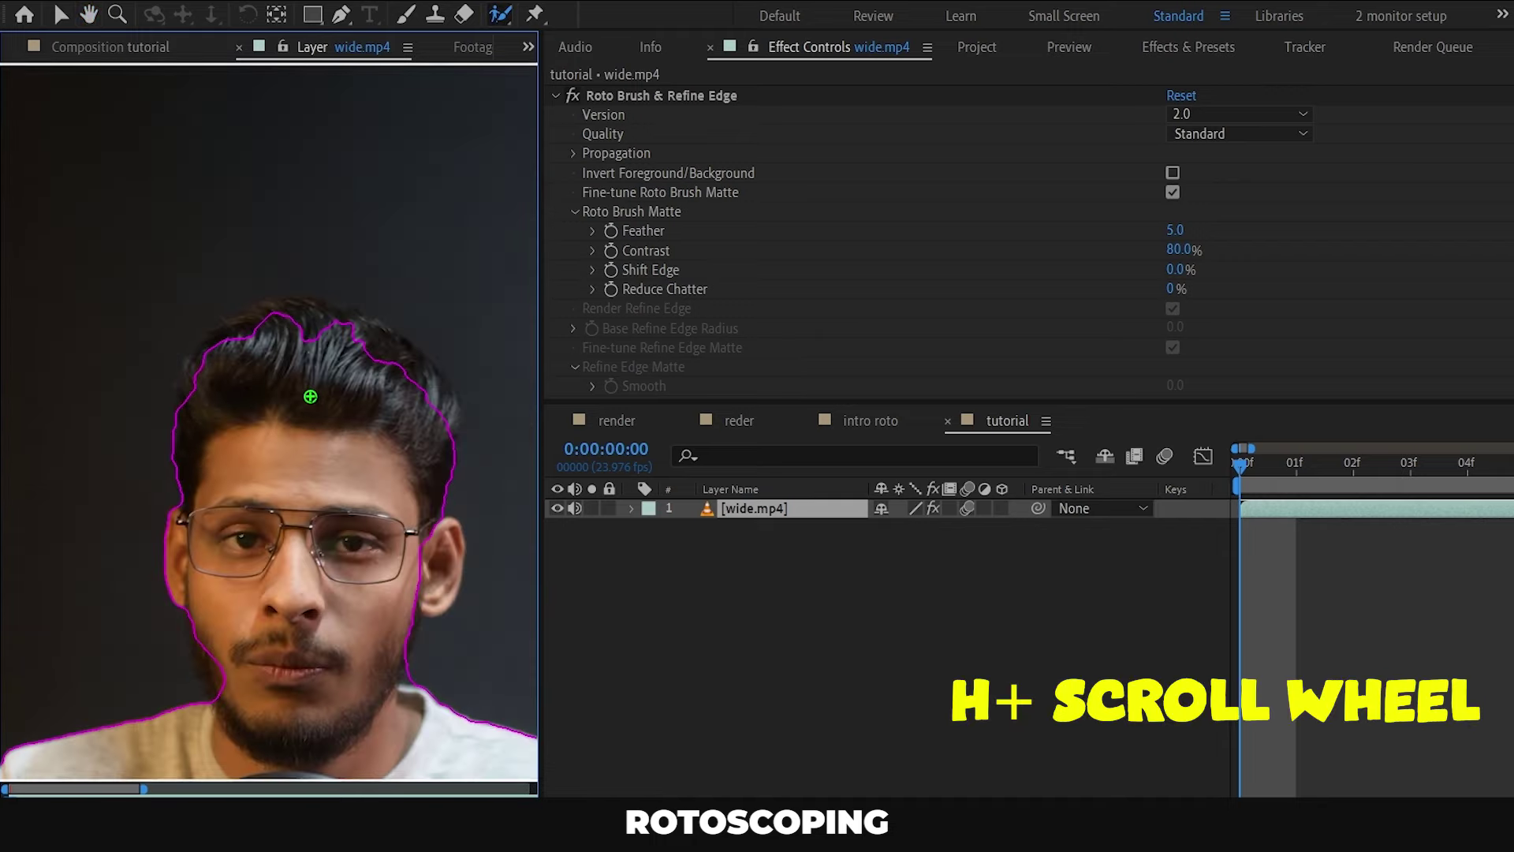
{"action": "scroll", "coordinate": [310, 396], "scroll_direction": "up", "scroll_amount": 3}
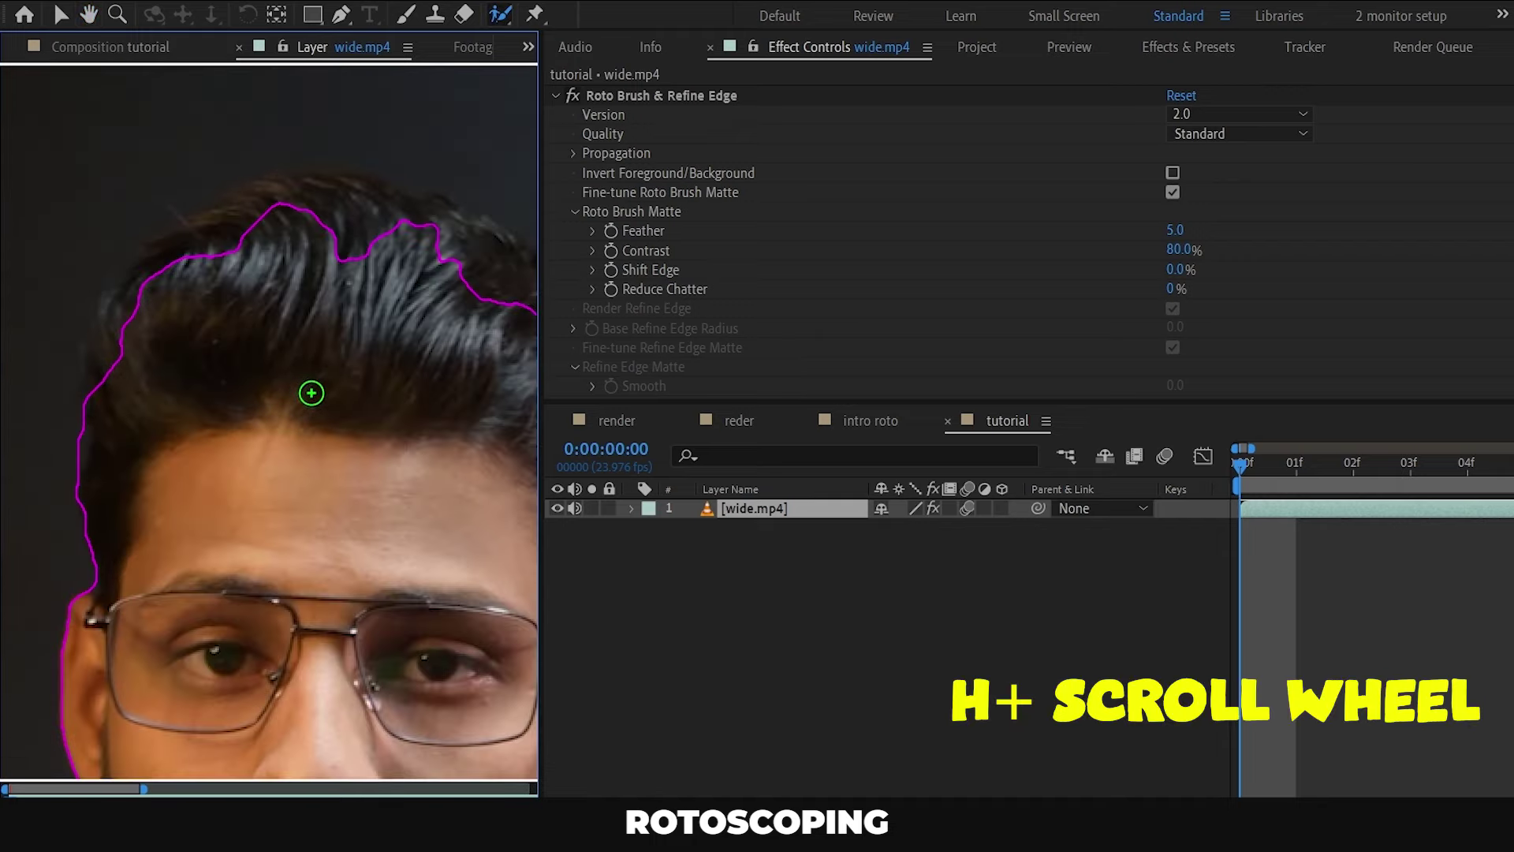
{"action": "mouse_move", "coordinate": [365, 351]}
{"action": "left_mouse_down"}
{"action": "mouse_move", "coordinate": [350, 394]}
{"action": "mouse_move", "coordinate": [382, 412]}
{"action": "left_mouse_up"}
{"action": "left_click_drag", "start_coordinate": [129, 459], "coordinate": [134, 393]}
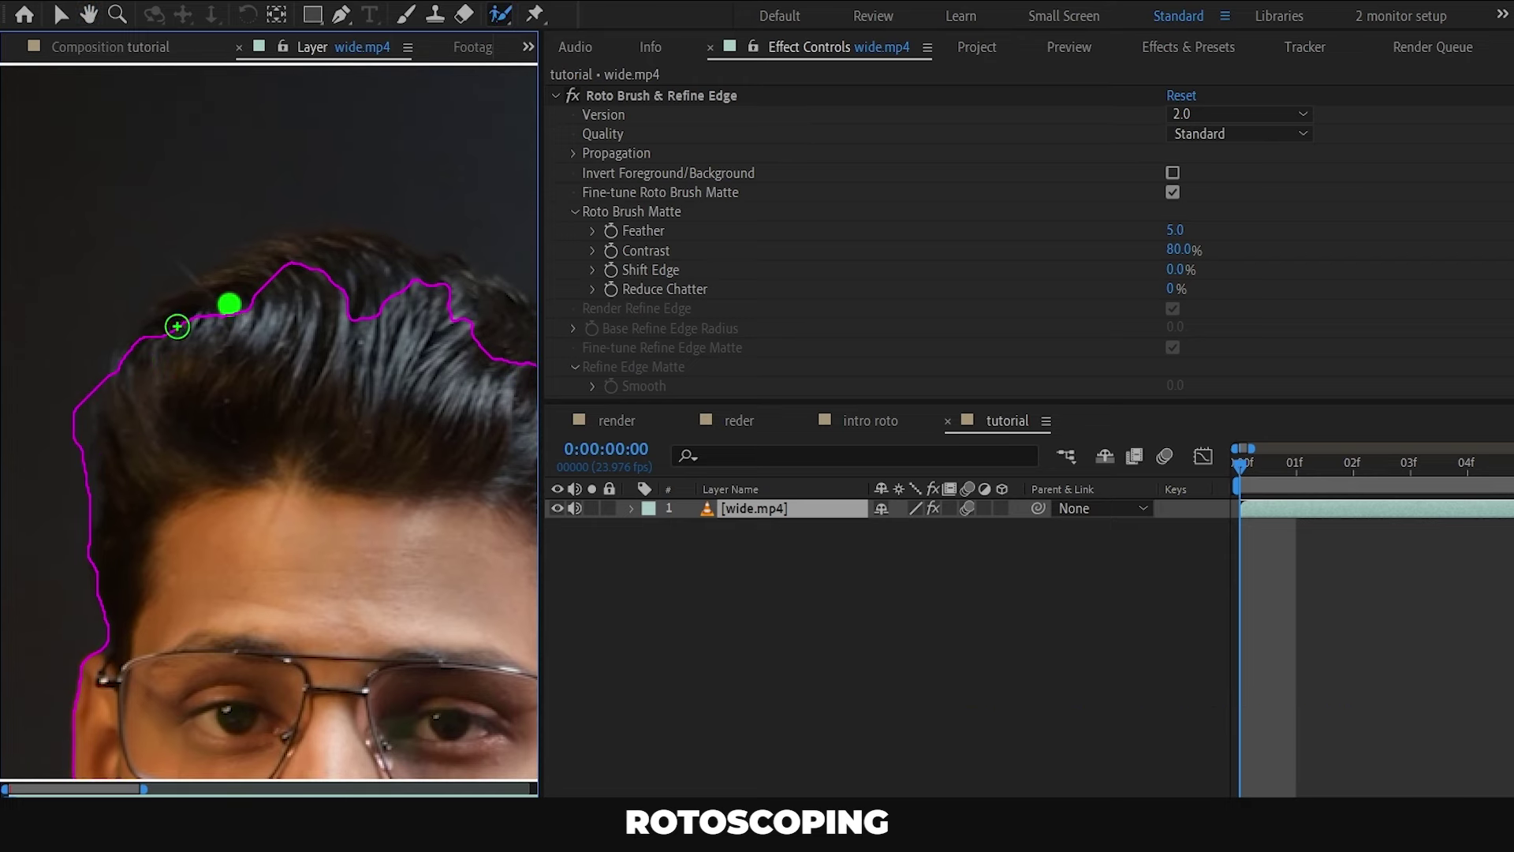
{"action": "left_click", "coordinate": [230, 305]}
{"action": "left_click", "coordinate": [1081, 463]}
{"action": "left_click_drag", "start_coordinate": [317, 284], "coordinate": [430, 272]}
{"action": "scroll", "coordinate": [488, 548], "scroll_direction": "down", "scroll_amount": 3}
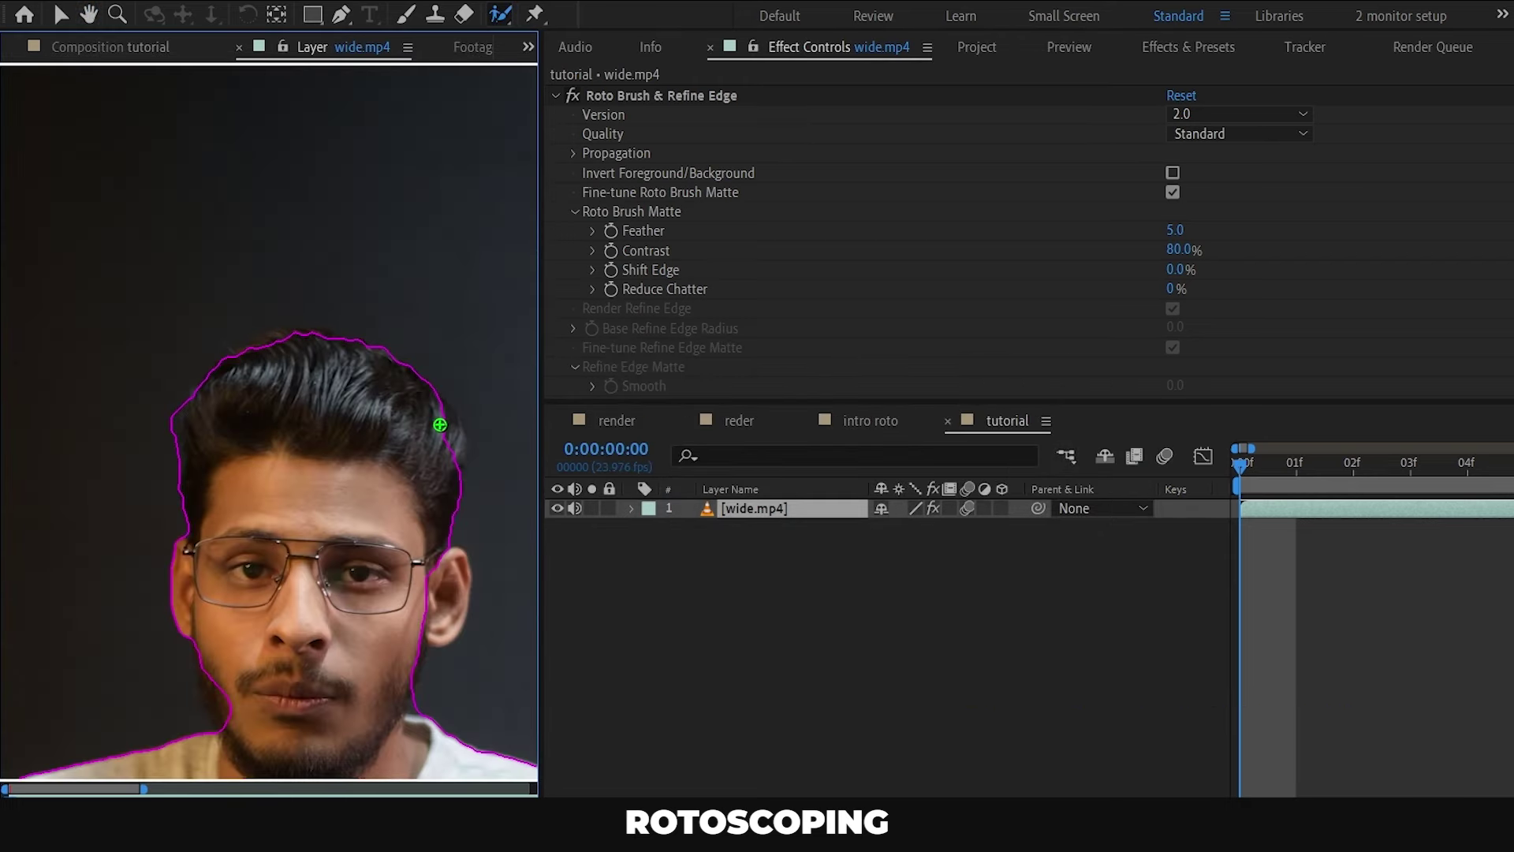
{"action": "left_click_drag", "start_coordinate": [254, 348], "coordinate": [280, 335]}
{"action": "scroll", "coordinate": [344, 489], "scroll_direction": "down", "scroll_amount": 2}
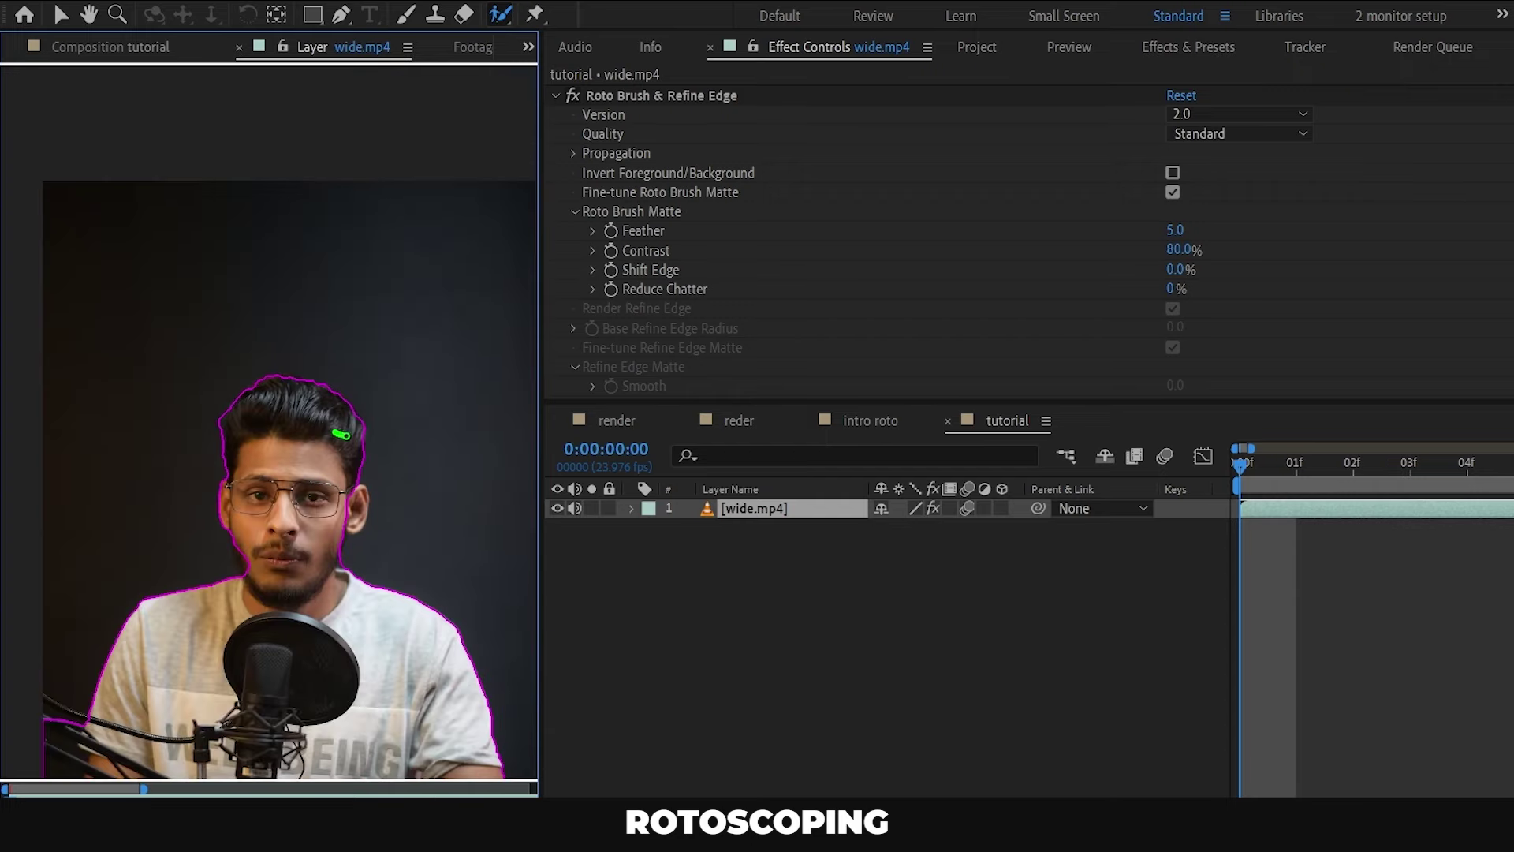
Dab a foreground stroke on the backdrop beside the hair and exclude the spilled area with background strokes
{"action": "left_click_drag", "start_coordinate": [377, 400], "coordinate": [380, 399]}
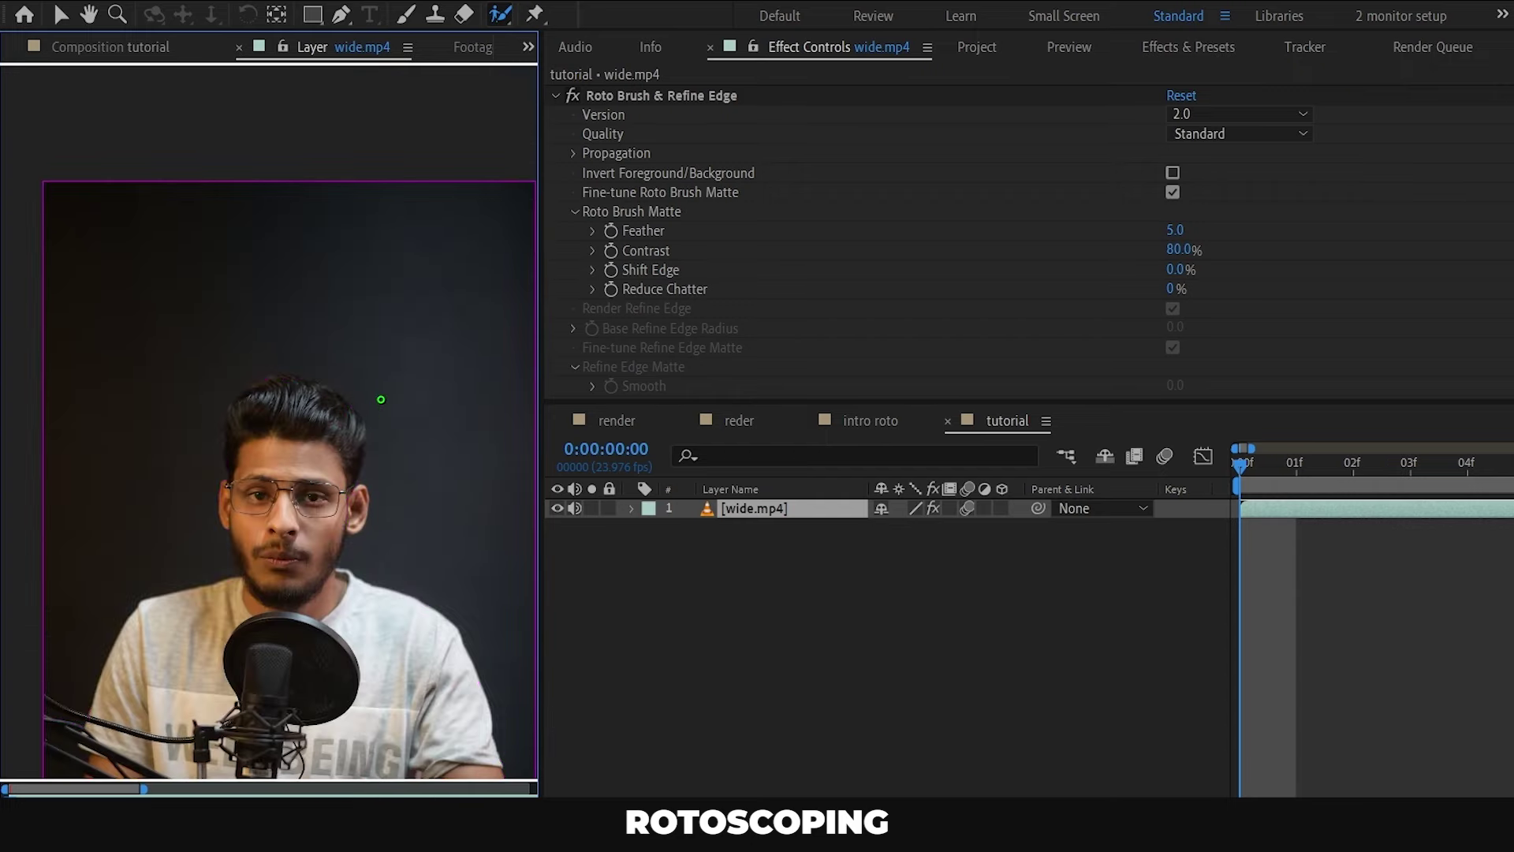
{"action": "key", "text": "alt"}
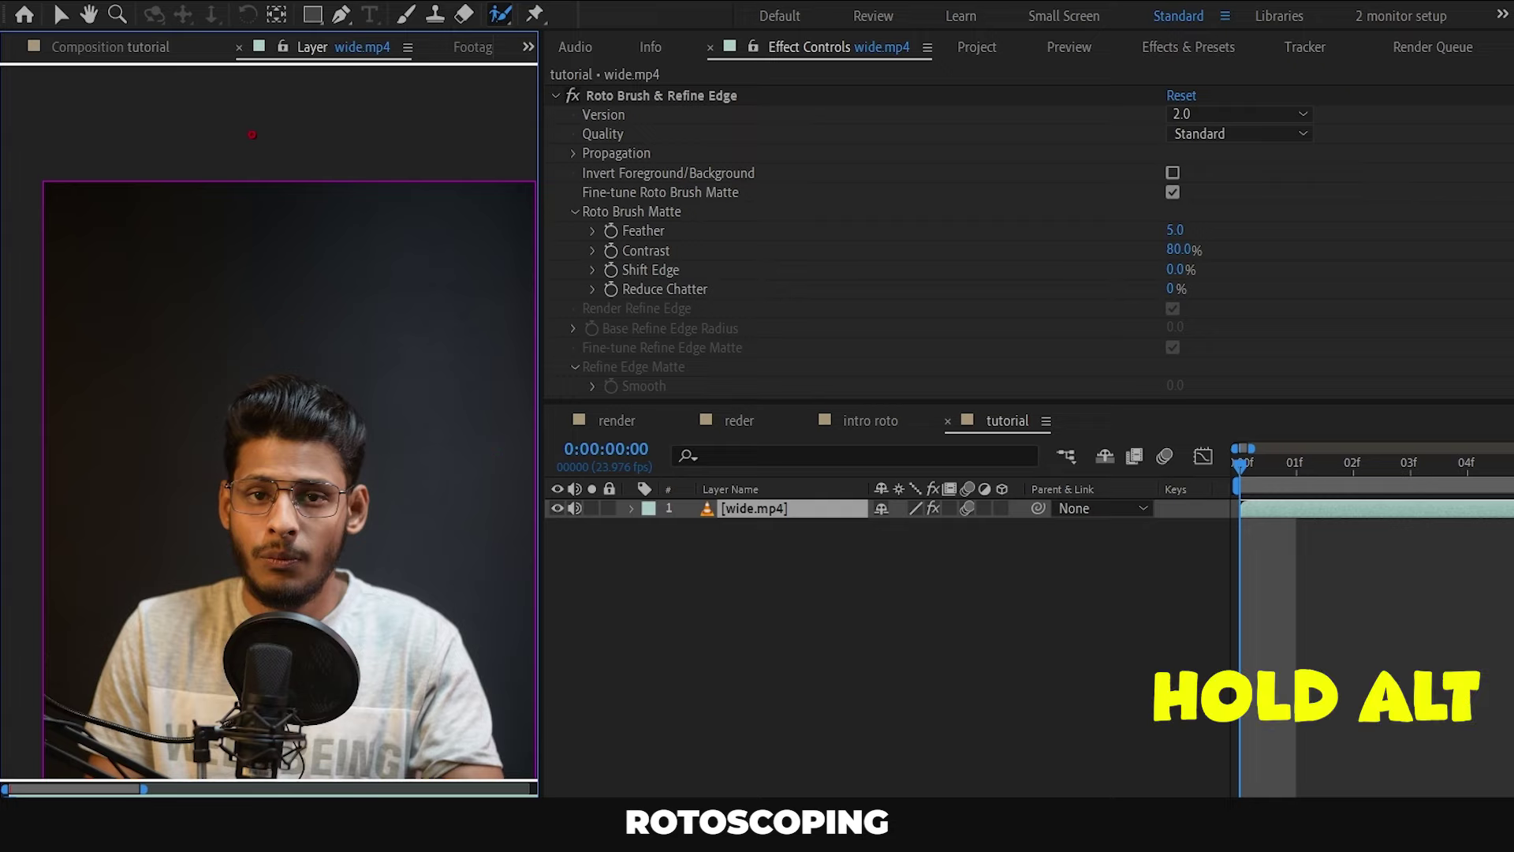
{"action": "mouse_move", "coordinate": [259, 183]}
{"action": "left_mouse_down"}
{"action": "mouse_move", "coordinate": [177, 319]}
{"action": "mouse_move", "coordinate": [280, 286]}
{"action": "mouse_move", "coordinate": [495, 475]}
{"action": "mouse_move", "coordinate": [537, 475]}
{"action": "left_mouse_up"}
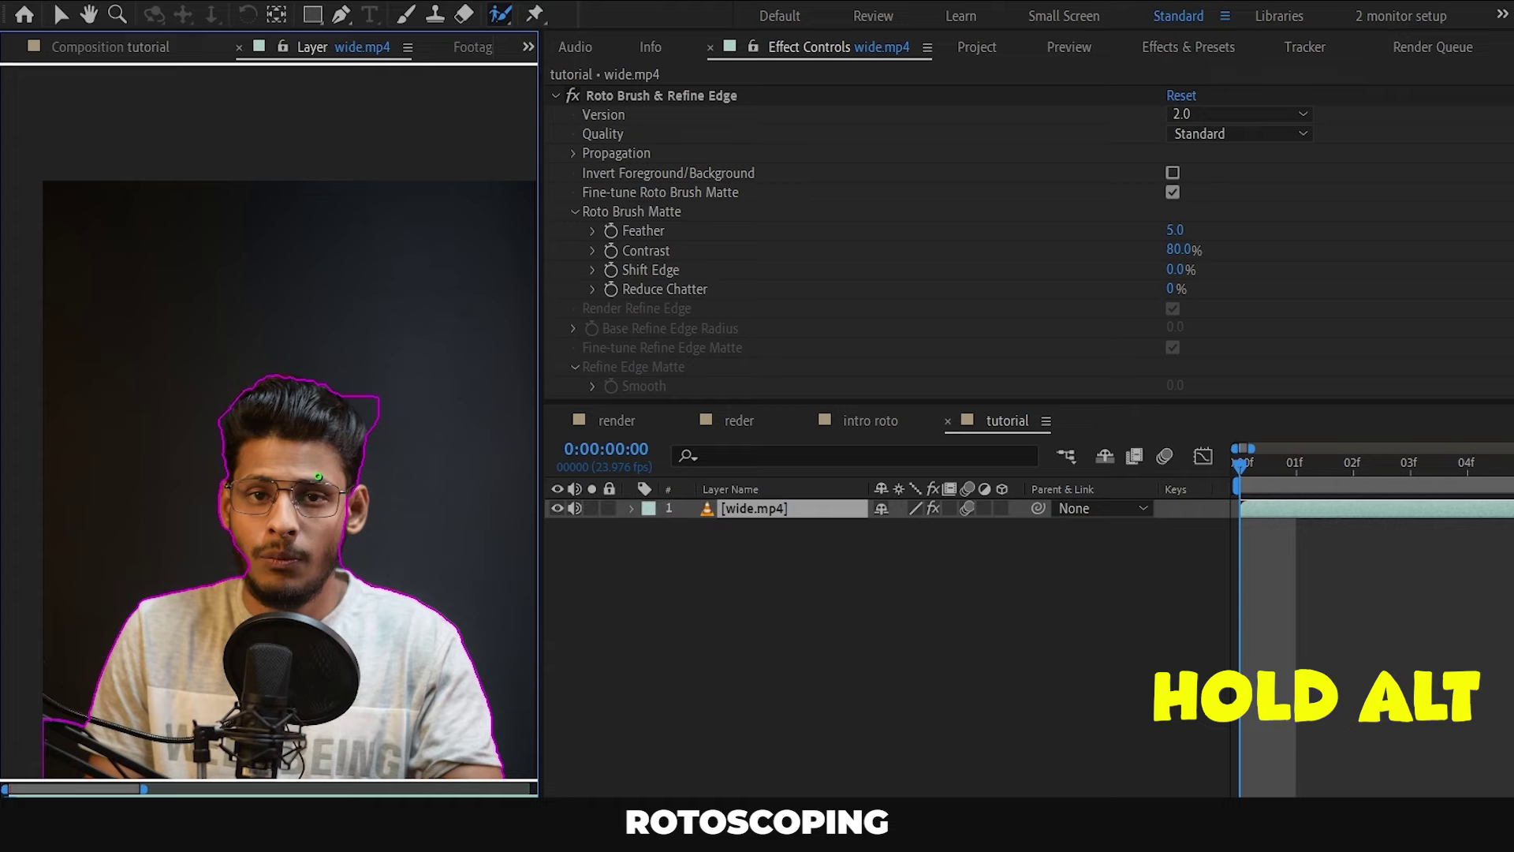
{"action": "scroll", "coordinate": [387, 433], "scroll_direction": "up", "scroll_amount": 2}
{"action": "left_click_drag", "start_coordinate": [377, 359], "coordinate": [367, 412]}
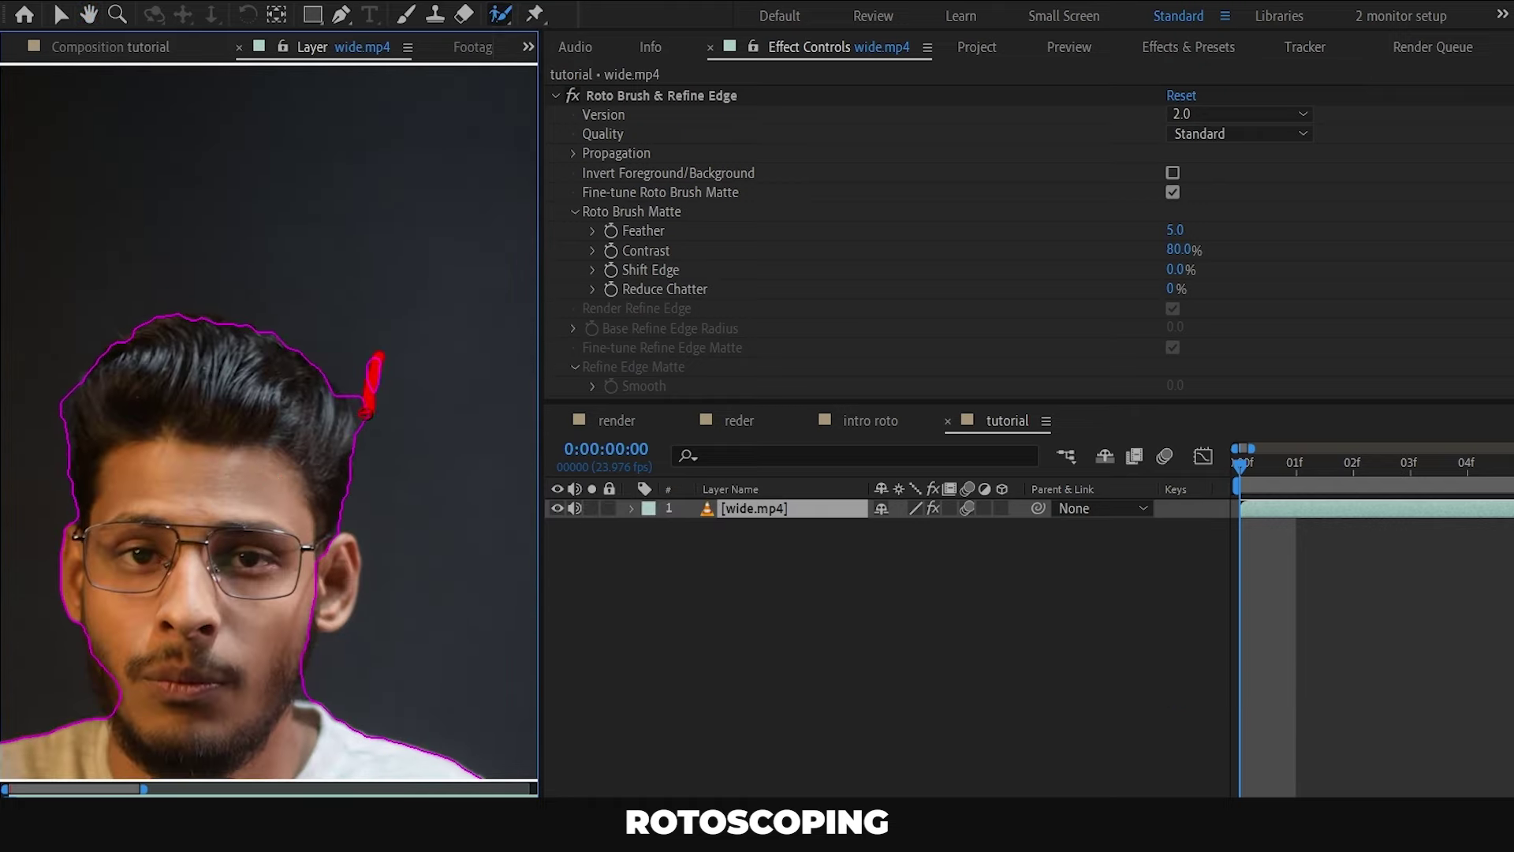
Add the ear and the beard edge along the jaw to the foreground selection
{"action": "left_click_drag", "start_coordinate": [299, 558], "coordinate": [299, 597]}
{"action": "left_click_drag", "start_coordinate": [97, 651], "coordinate": [117, 716]}
{"action": "scroll", "coordinate": [363, 559], "scroll_direction": "down", "scroll_amount": 3}
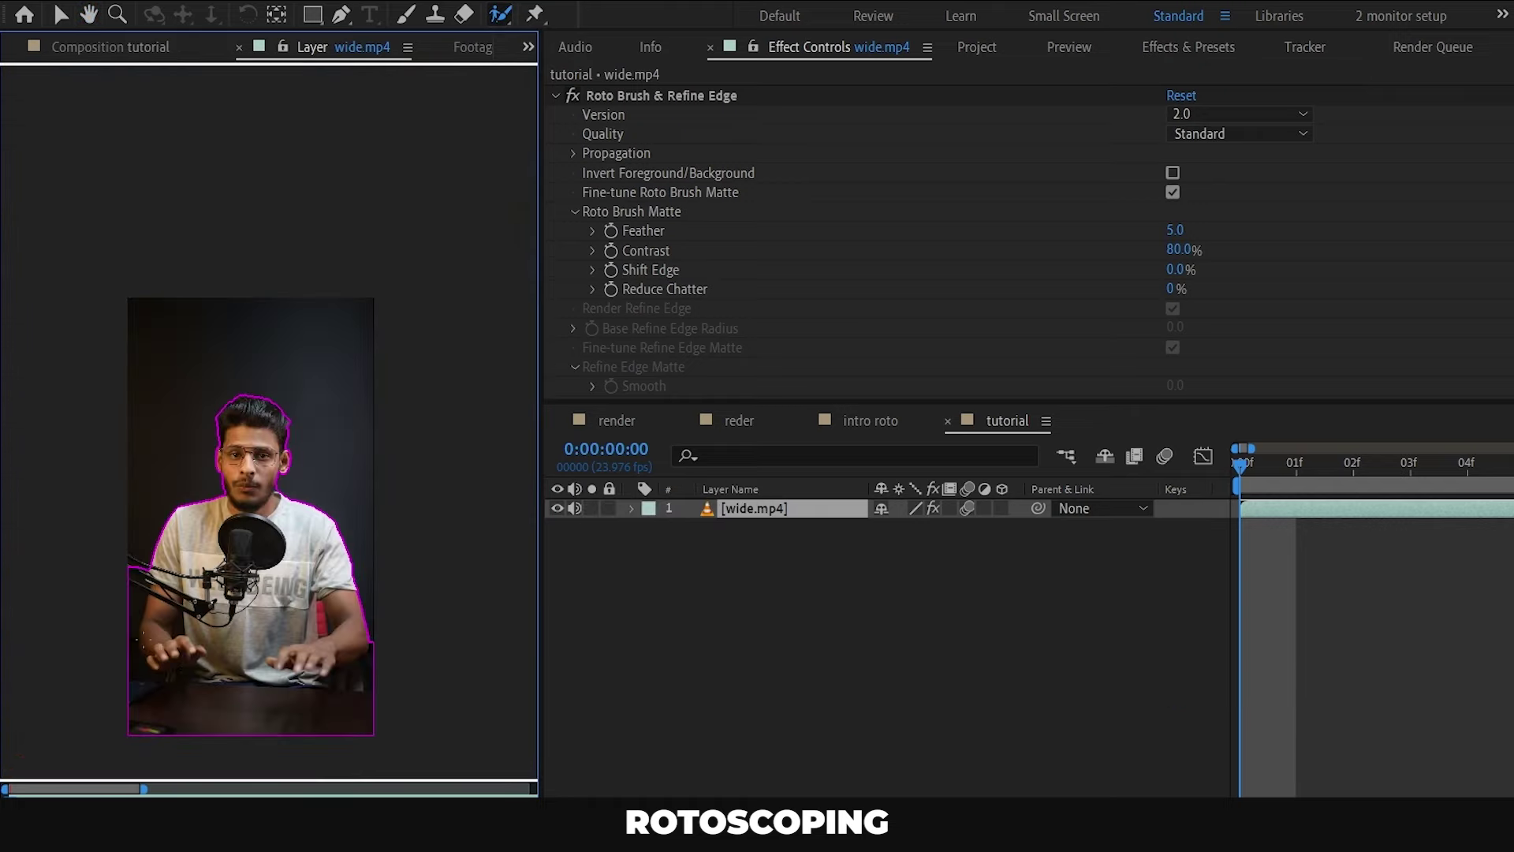
Exclude the dark area between the microphone boom, the forearm and the table with a background stroke
{"action": "scroll", "coordinate": [114, 584], "scroll_direction": "up", "scroll_amount": 3}
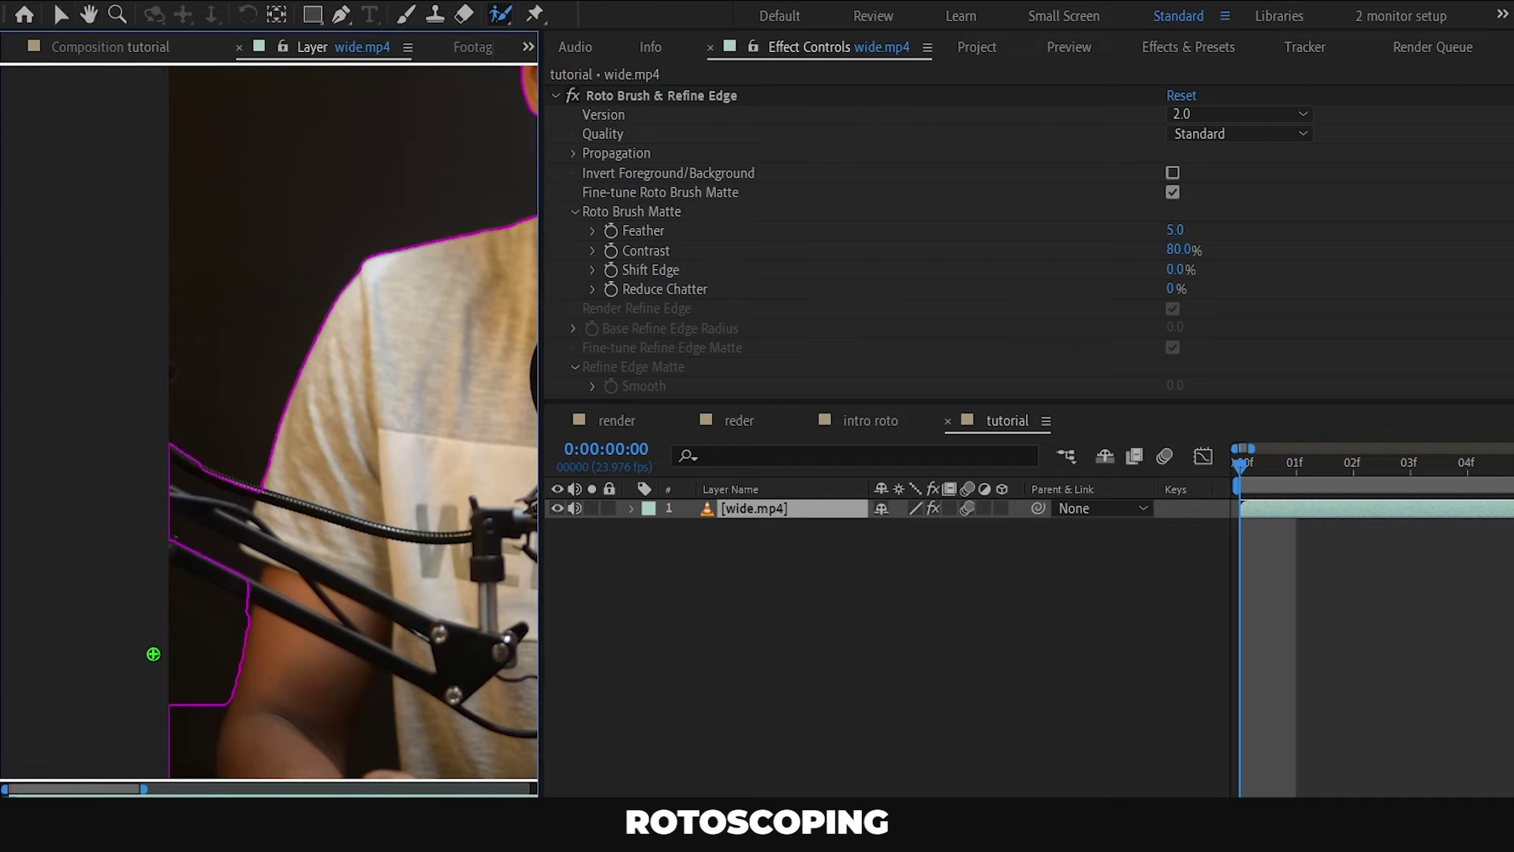
{"action": "scroll", "coordinate": [197, 631], "scroll_direction": "down", "scroll_amount": 3}
{"action": "scroll", "coordinate": [220, 483], "scroll_direction": "up", "scroll_amount": 3}
{"action": "left_click_drag", "start_coordinate": [180, 413], "coordinate": [239, 662]}
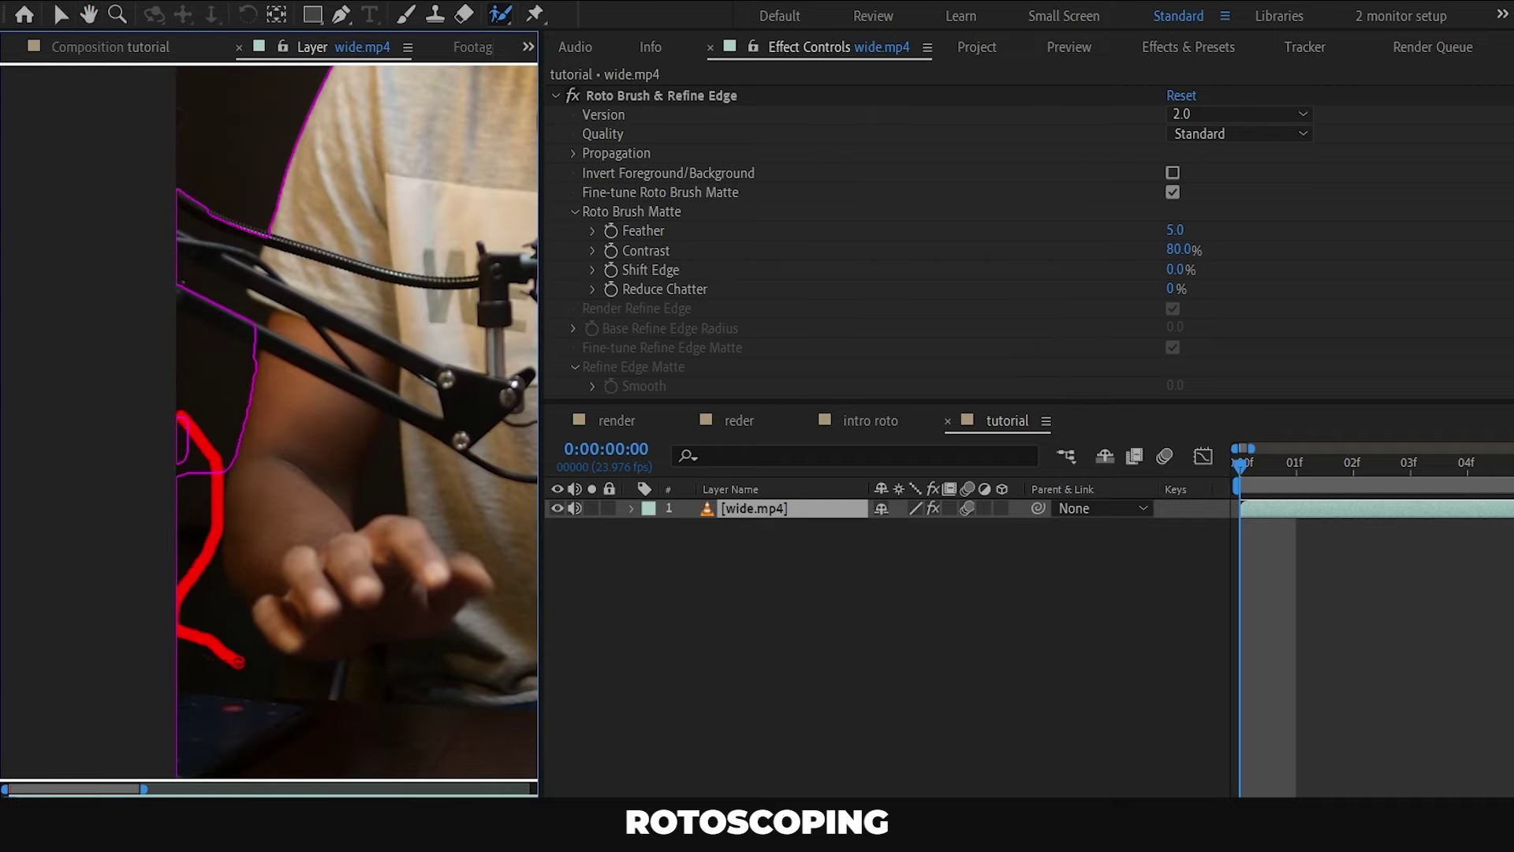
{"action": "scroll", "coordinate": [231, 665], "scroll_direction": "down", "scroll_amount": 2}
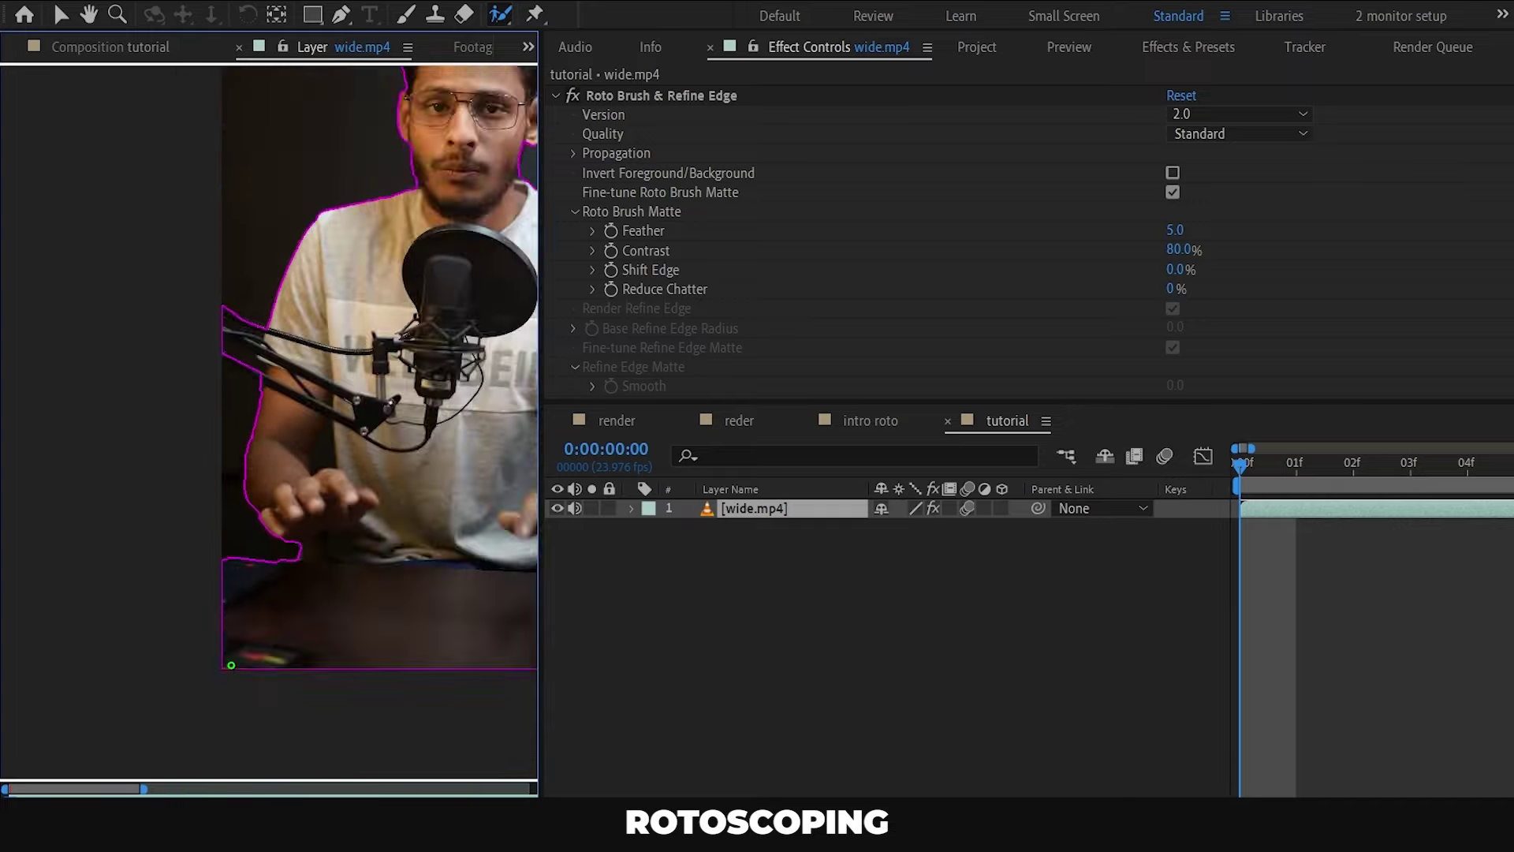
Correct the selection outline around the elbow near the frame's right edge with background and foreground strokes
{"action": "scroll", "coordinate": [395, 557], "scroll_direction": "up", "scroll_amount": 4}
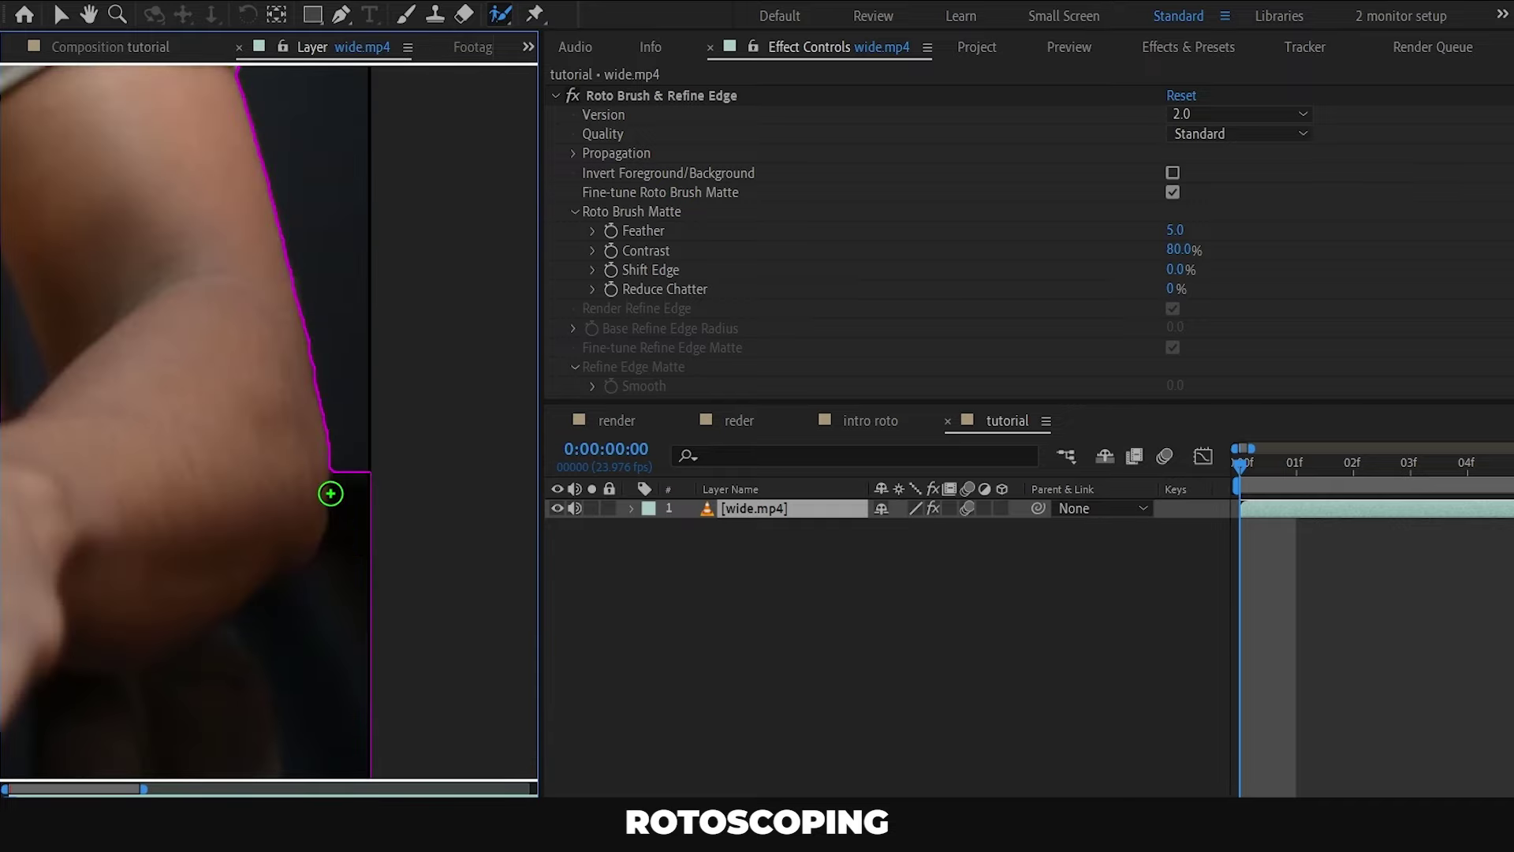
{"action": "left_click_drag", "start_coordinate": [331, 493], "coordinate": [361, 571]}
{"action": "scroll", "coordinate": [339, 583], "scroll_direction": "down", "scroll_amount": 2}
{"action": "left_click_drag", "start_coordinate": [282, 516], "coordinate": [308, 598]}
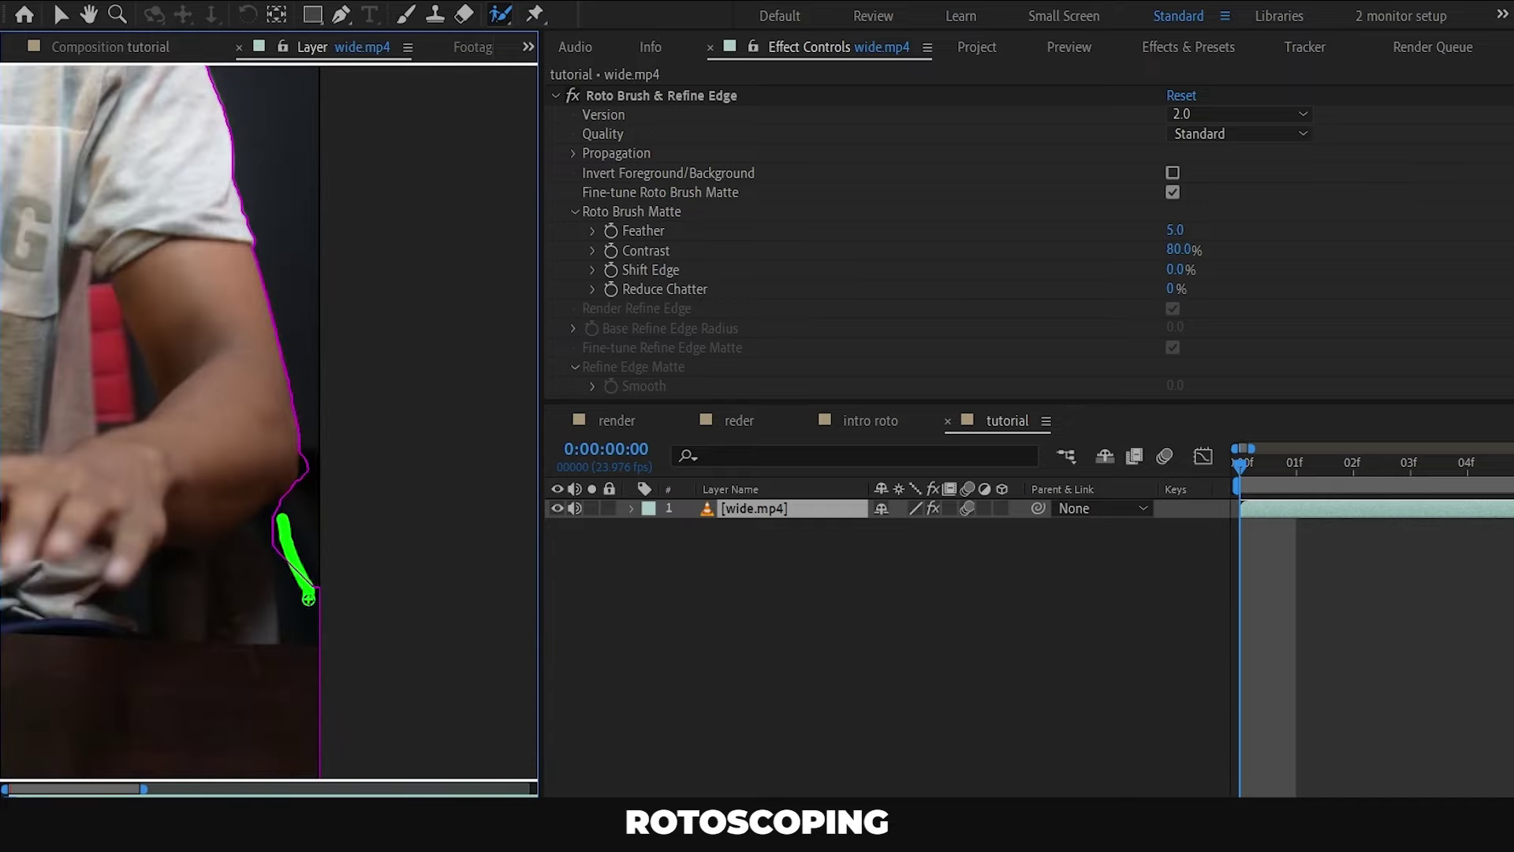
{"action": "left_click", "coordinate": [320, 495]}
{"action": "key", "text": "Return"}
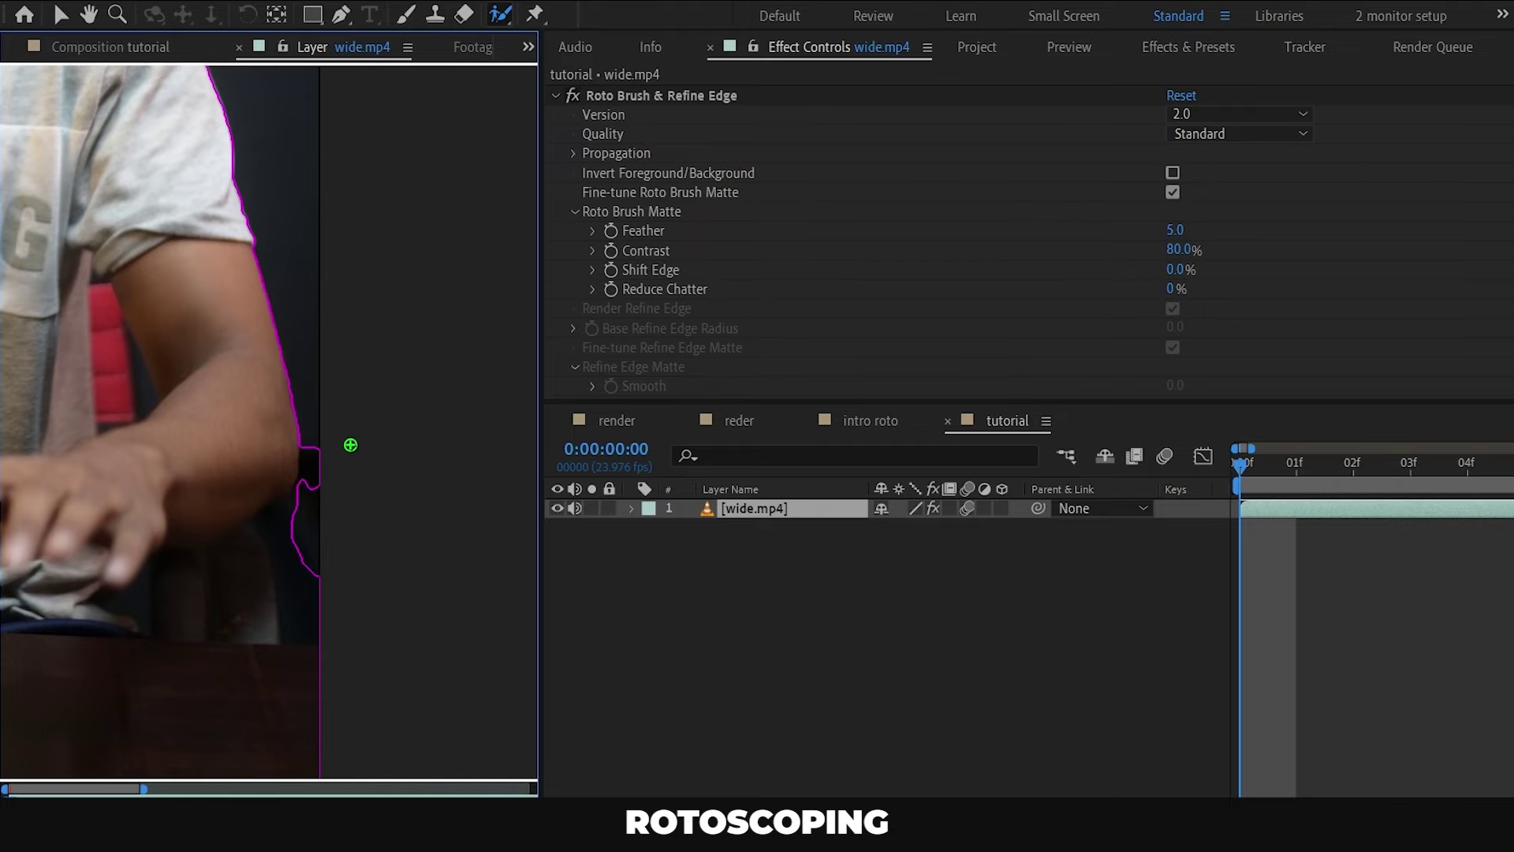
{"action": "left_click_drag", "start_coordinate": [309, 459], "coordinate": [309, 477]}
Paint a Refine Edge stroke along the hairline from above the ear with the glasses hinge up to the crown
{"action": "scroll", "coordinate": [405, 484], "scroll_direction": "down", "scroll_amount": 3}
{"action": "scroll", "coordinate": [387, 473], "scroll_direction": "up", "scroll_amount": 2}
{"action": "key", "text": "space"}
{"action": "left_click_drag", "start_coordinate": [78, 210], "coordinate": [370, 458]}
{"action": "left_click_drag", "start_coordinate": [226, 727], "coordinate": [159, 694]}
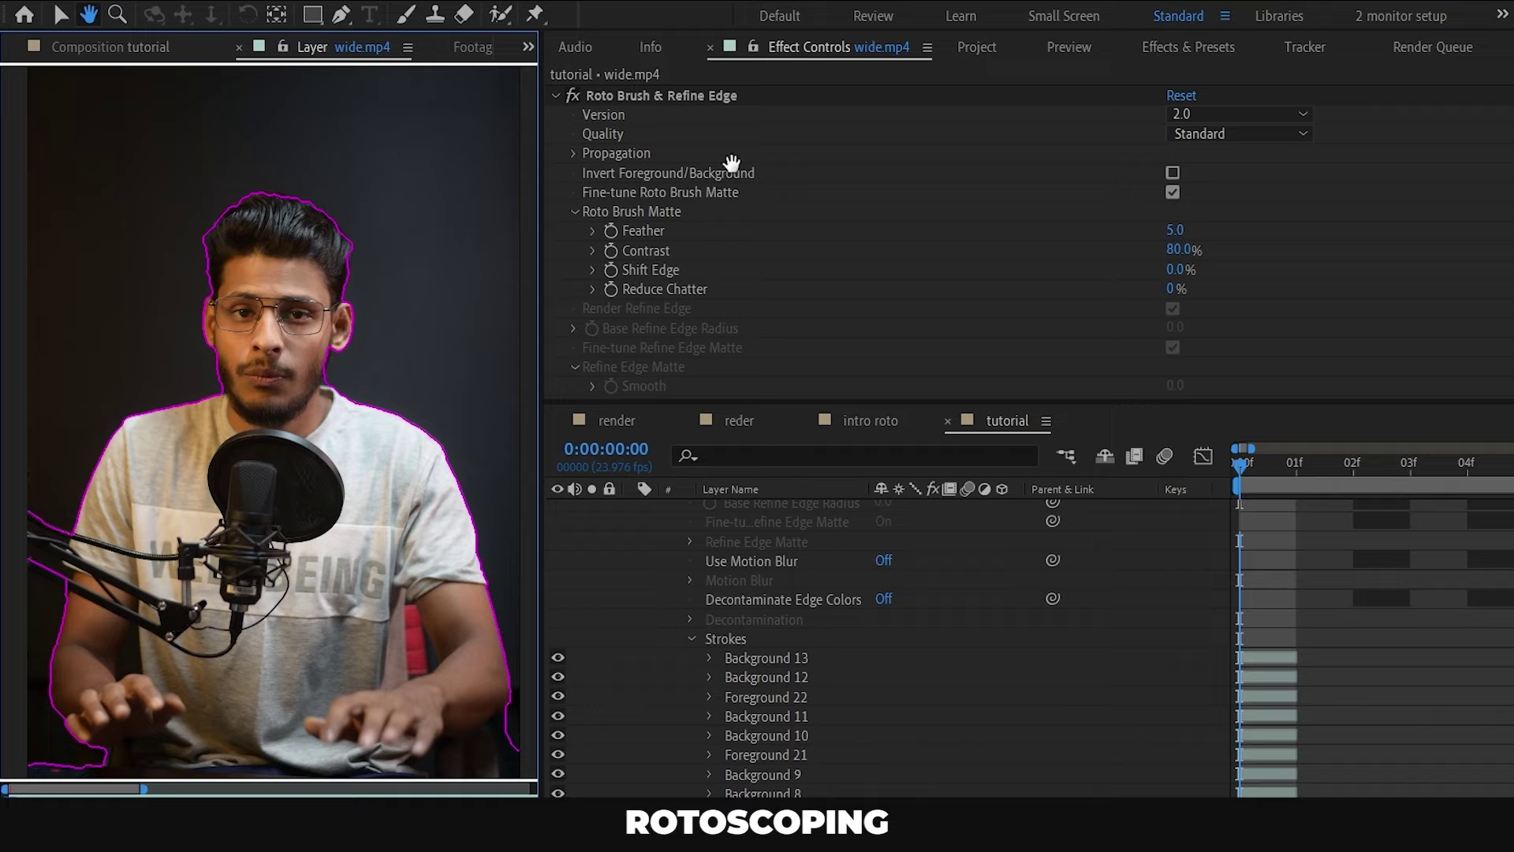
{"action": "left_click_drag", "start_coordinate": [507, 17], "coordinate": [575, 31]}
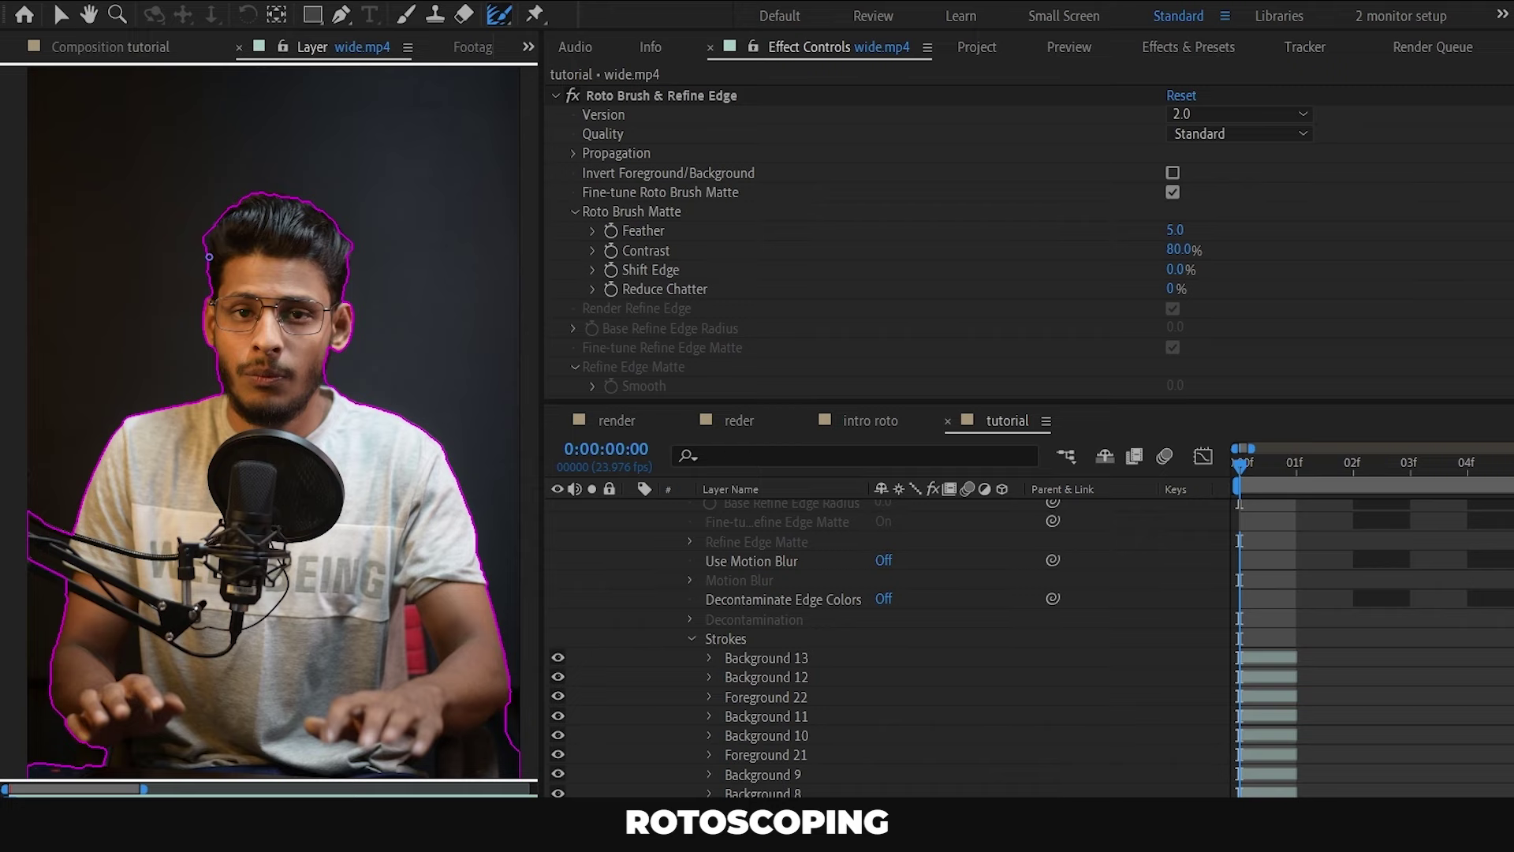
{"action": "scroll", "coordinate": [209, 256], "scroll_direction": "up", "scroll_amount": 2}
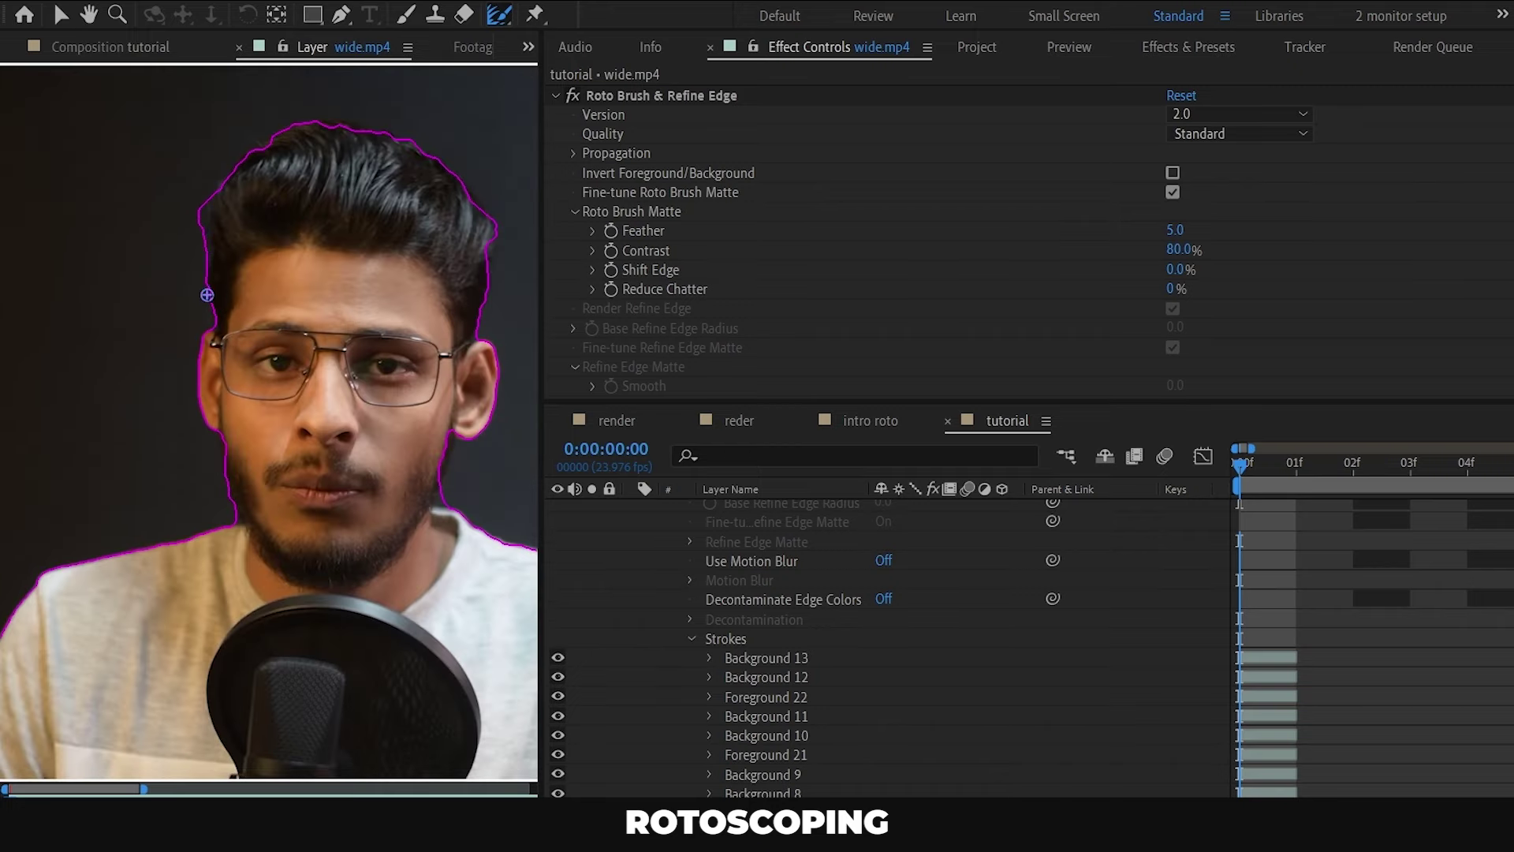
{"action": "scroll", "coordinate": [270, 189], "scroll_direction": "up", "scroll_amount": 2}
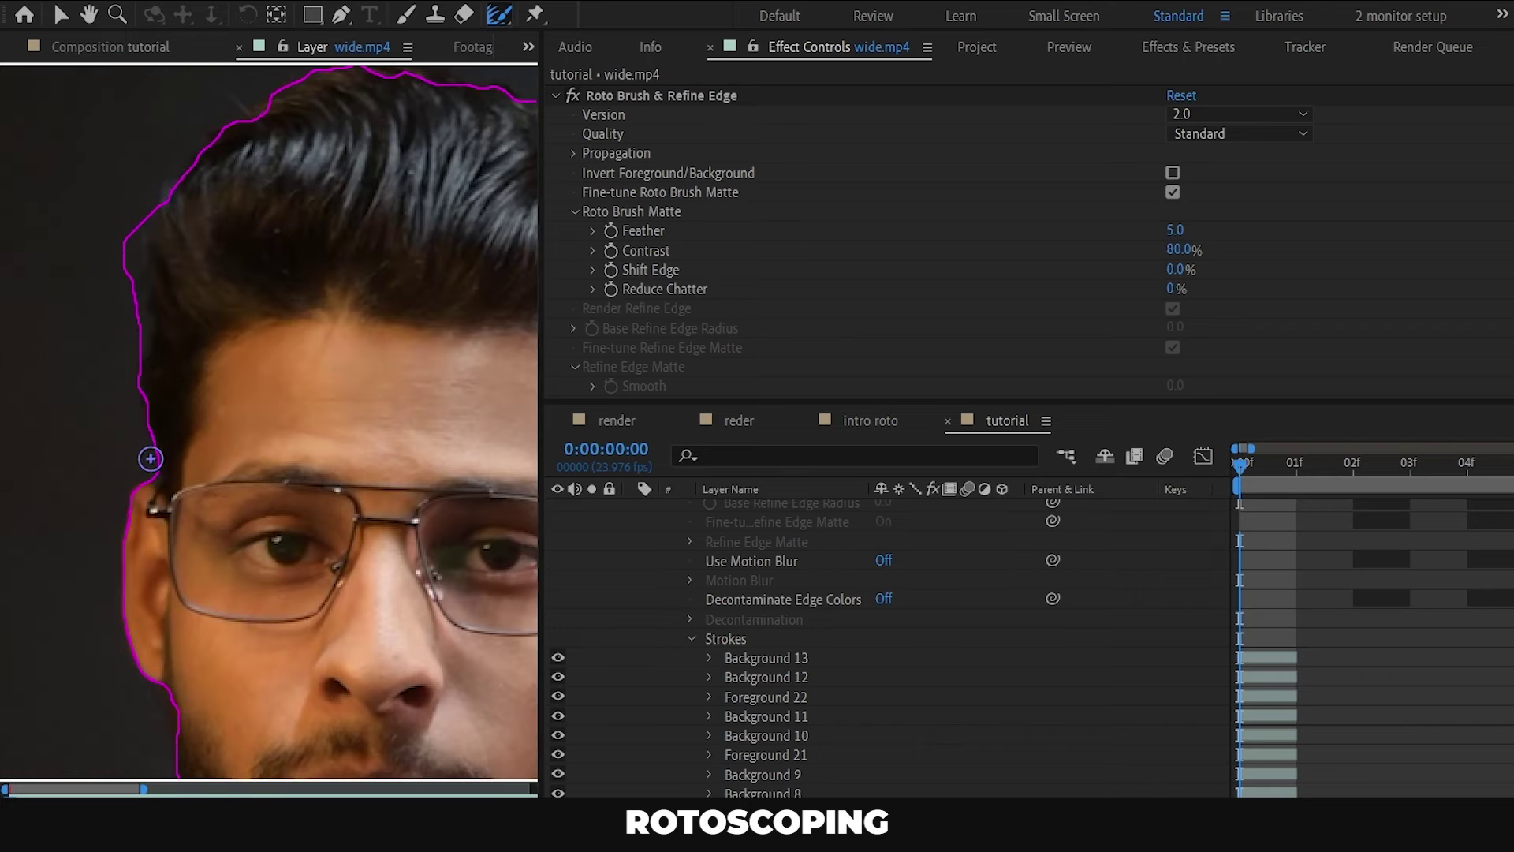
{"action": "mouse_move", "coordinate": [150, 458]}
{"action": "left_mouse_down"}
{"action": "mouse_move", "coordinate": [148, 210]}
{"action": "mouse_move", "coordinate": [293, 96]}
{"action": "left_mouse_up"}
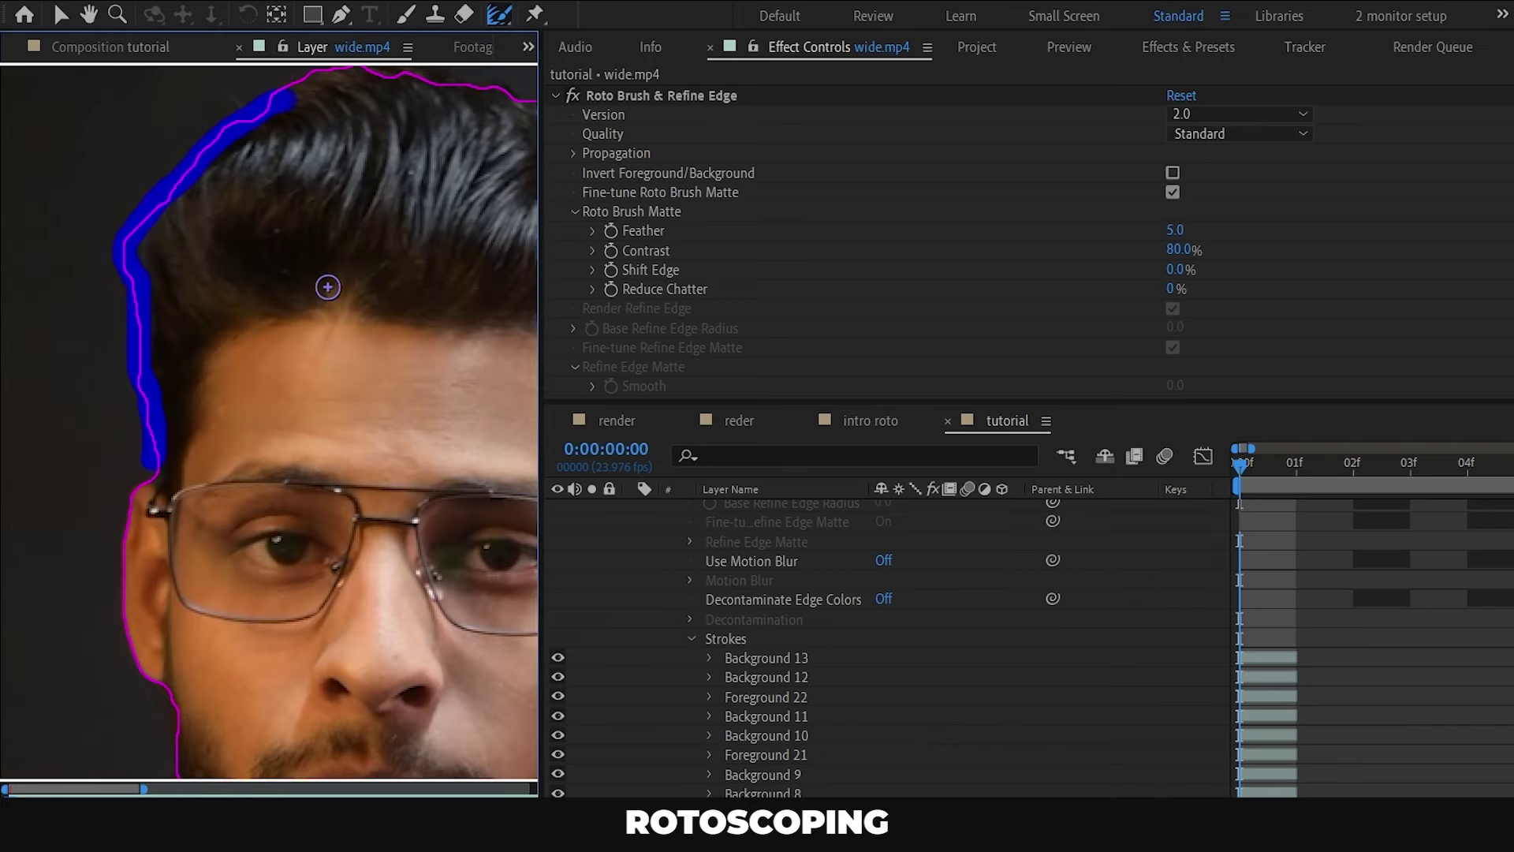
Extend the Refine Edge strokes over the top and far side of the hair and repaint the near-side hairline
{"action": "key", "text": "h"}
{"action": "left_click_drag", "start_coordinate": [351, 272], "coordinate": [258, 321]}
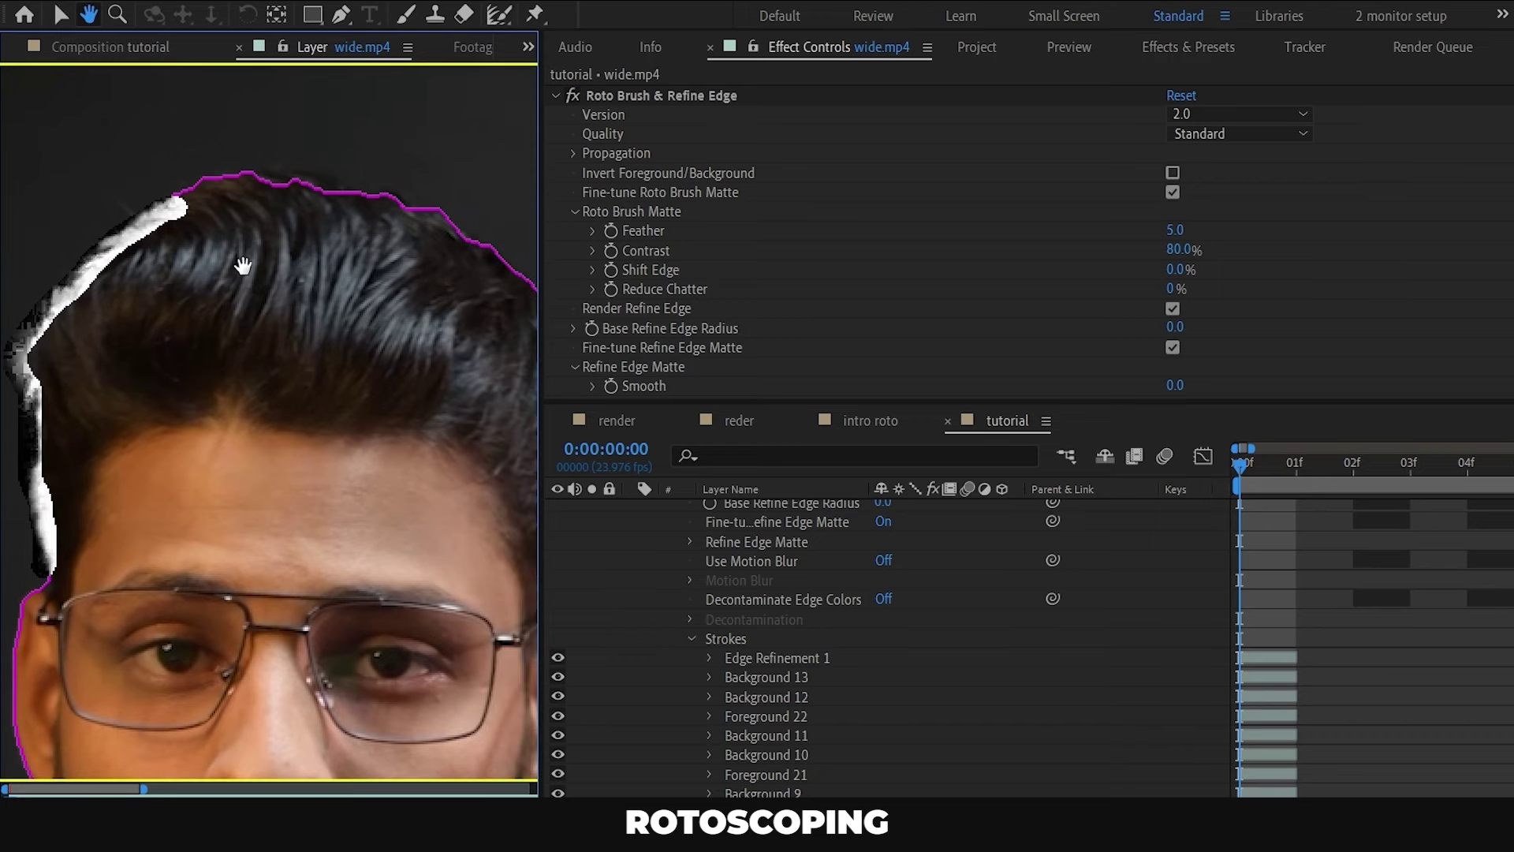
{"action": "key", "text": "alt+w"}
{"action": "mouse_move", "coordinate": [170, 200]}
{"action": "left_mouse_down"}
{"action": "mouse_move", "coordinate": [223, 177]}
{"action": "mouse_move", "coordinate": [358, 195]}
{"action": "mouse_move", "coordinate": [466, 234]}
{"action": "mouse_move", "coordinate": [489, 261]}
{"action": "mouse_move", "coordinate": [293, 268]}
{"action": "mouse_move", "coordinate": [328, 269]}
{"action": "mouse_move", "coordinate": [406, 364]}
{"action": "mouse_move", "coordinate": [420, 469]}
{"action": "mouse_move", "coordinate": [383, 619]}
{"action": "mouse_move", "coordinate": [417, 357]}
{"action": "mouse_move", "coordinate": [273, 228]}
{"action": "mouse_move", "coordinate": [115, 162]}
{"action": "left_mouse_up"}
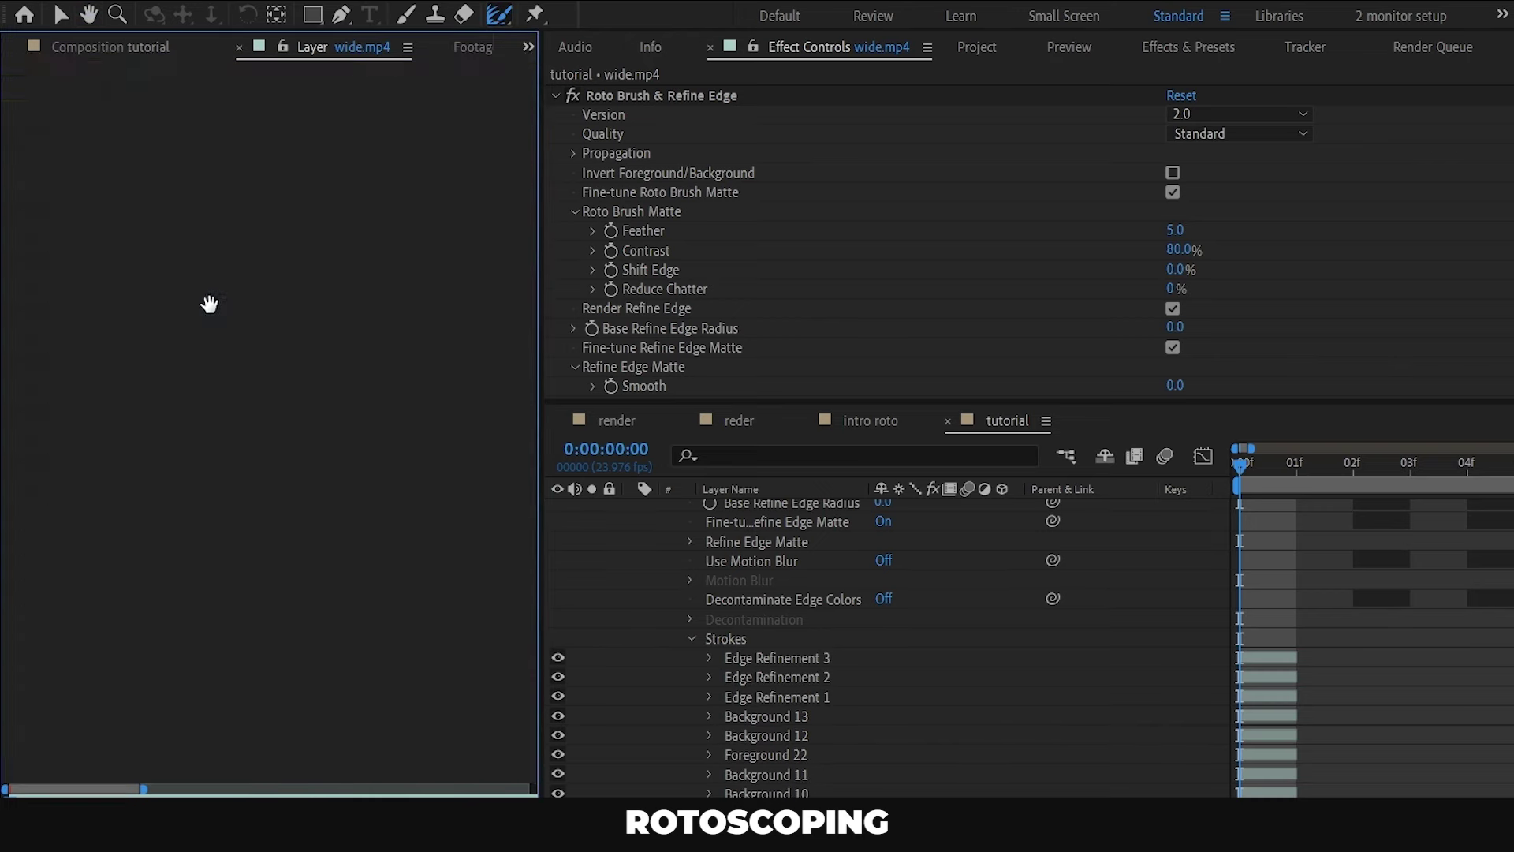
{"action": "left_click_drag", "start_coordinate": [210, 304], "coordinate": [464, 334]}
{"action": "mouse_move", "coordinate": [412, 235]}
{"action": "left_mouse_down"}
{"action": "mouse_move", "coordinate": [303, 203]}
{"action": "mouse_move", "coordinate": [191, 258]}
{"action": "mouse_move", "coordinate": [112, 340]}
{"action": "mouse_move", "coordinate": [86, 512]}
{"action": "mouse_move", "coordinate": [93, 607]}
{"action": "left_mouse_up"}
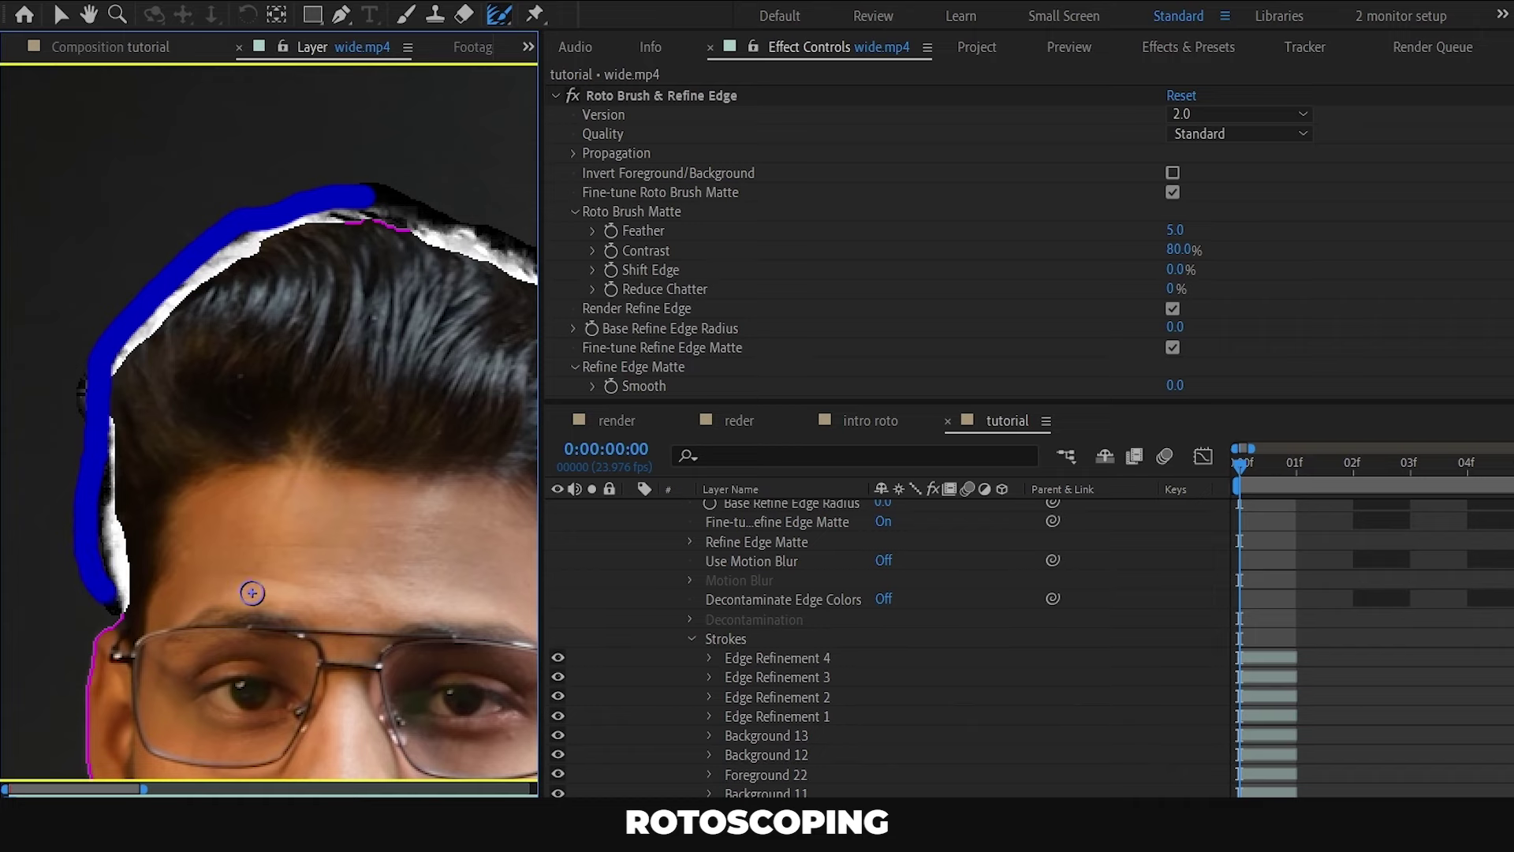
Paint Refine Edge strokes along the beard edges on both sides of the jaw
{"action": "left_click_drag", "start_coordinate": [285, 590], "coordinate": [344, 179]}
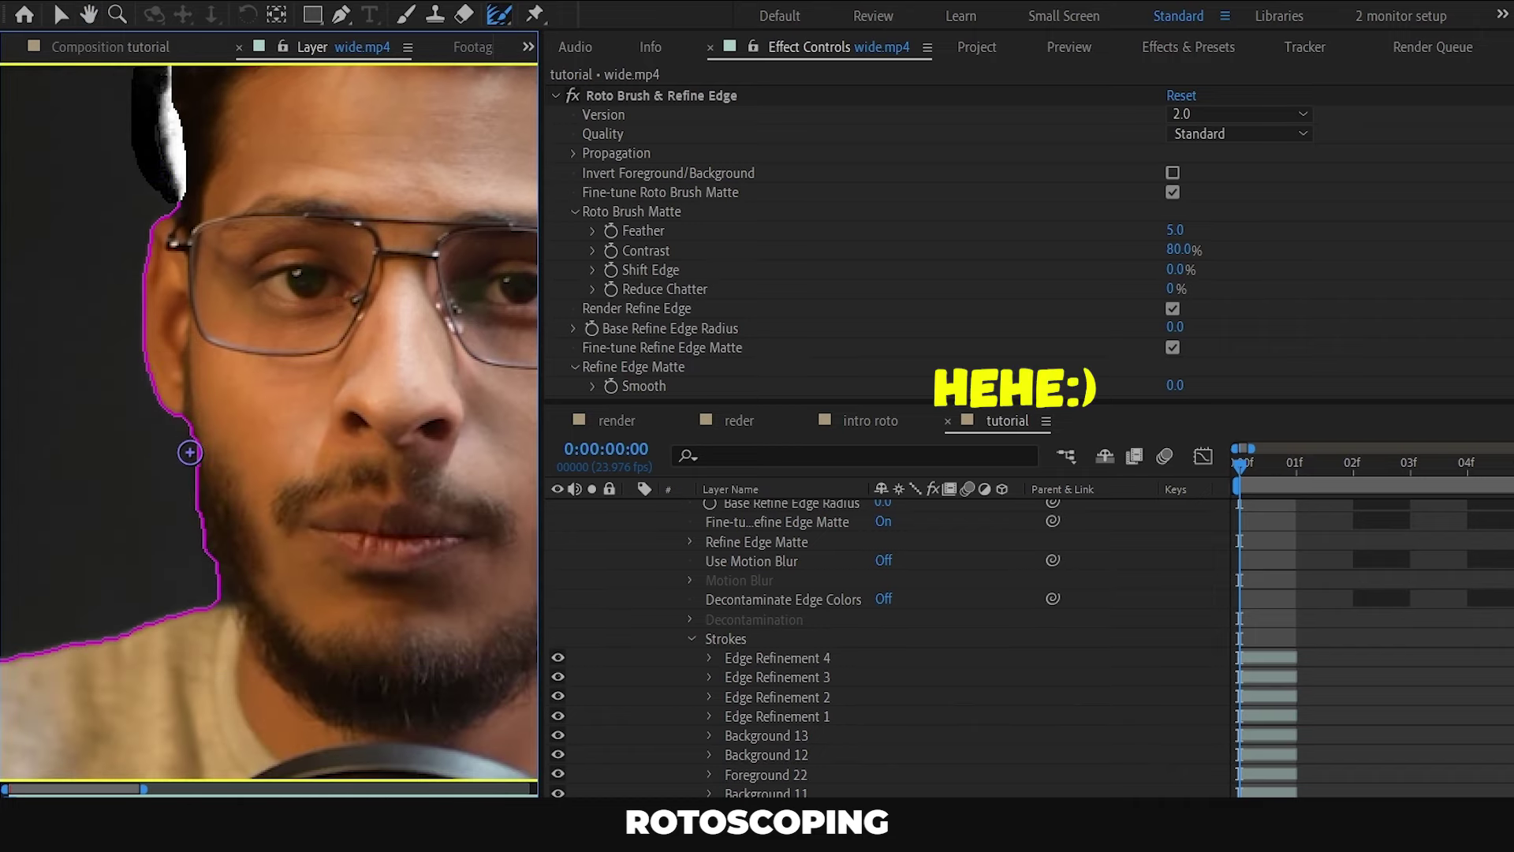
{"action": "mouse_move", "coordinate": [190, 451]}
{"action": "left_mouse_down"}
{"action": "mouse_move", "coordinate": [235, 597]}
{"action": "mouse_move", "coordinate": [226, 518]}
{"action": "mouse_move", "coordinate": [190, 439]}
{"action": "left_mouse_up"}
{"action": "mouse_move", "coordinate": [430, 406]}
{"action": "left_mouse_down"}
{"action": "mouse_move", "coordinate": [206, 389]}
{"action": "mouse_move", "coordinate": [389, 449]}
{"action": "mouse_move", "coordinate": [338, 561]}
{"action": "mouse_move", "coordinate": [395, 391]}
{"action": "mouse_move", "coordinate": [311, 592]}
{"action": "mouse_move", "coordinate": [403, 405]}
{"action": "mouse_move", "coordinate": [385, 526]}
{"action": "left_mouse_up"}
{"action": "scroll", "coordinate": [248, 467], "scroll_direction": "down", "scroll_amount": 4}
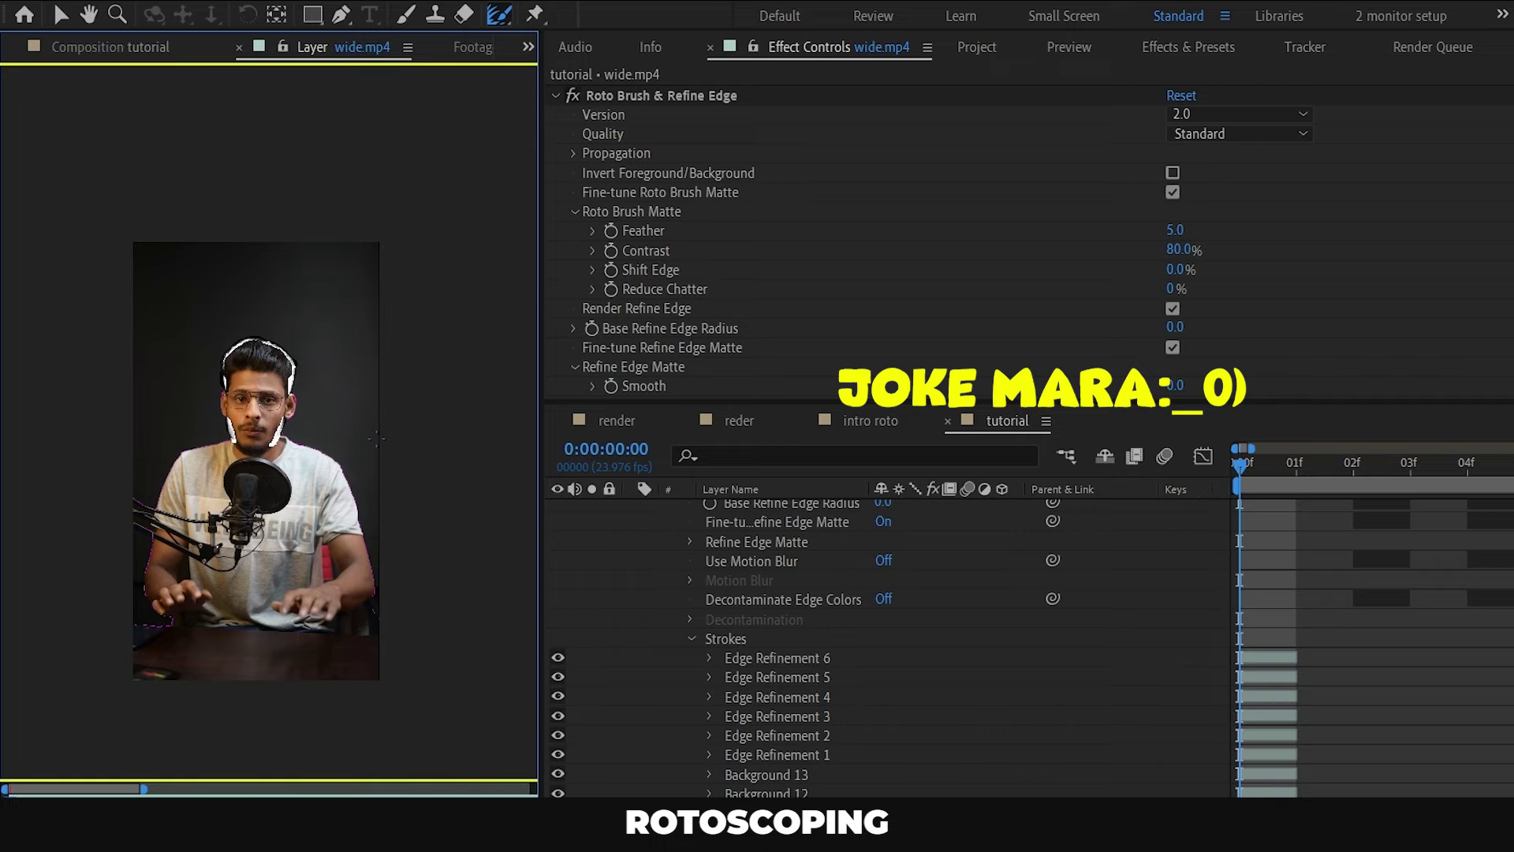
{"action": "key", "text": "period"}
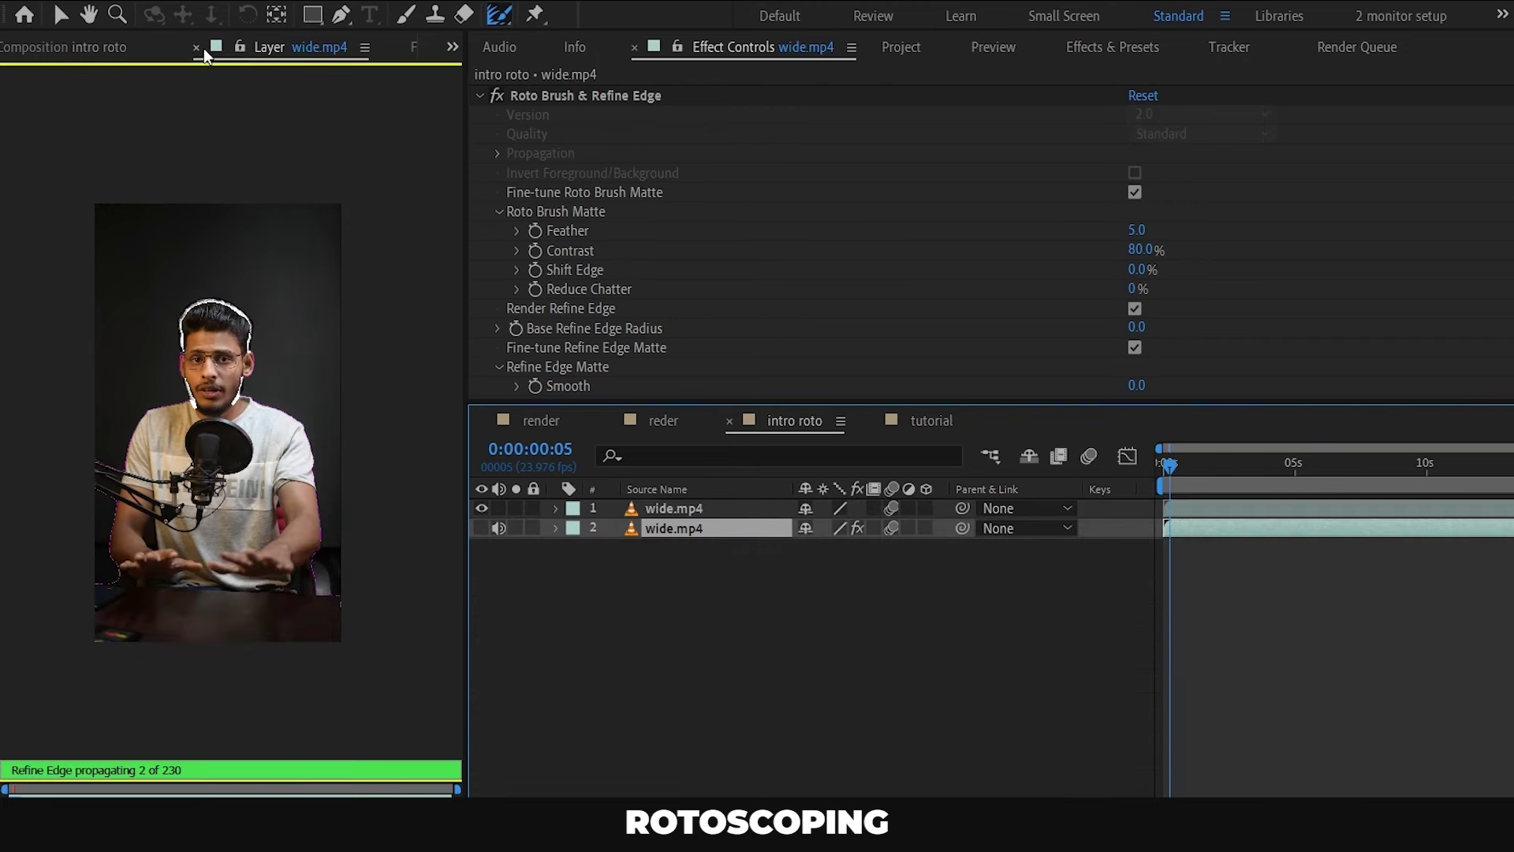
Hide the shy layers in the intro roto timeline and scrub through the roto matte to 0:00:11:01
{"action": "left_click", "coordinate": [197, 47]}
{"action": "key", "text": "v"}
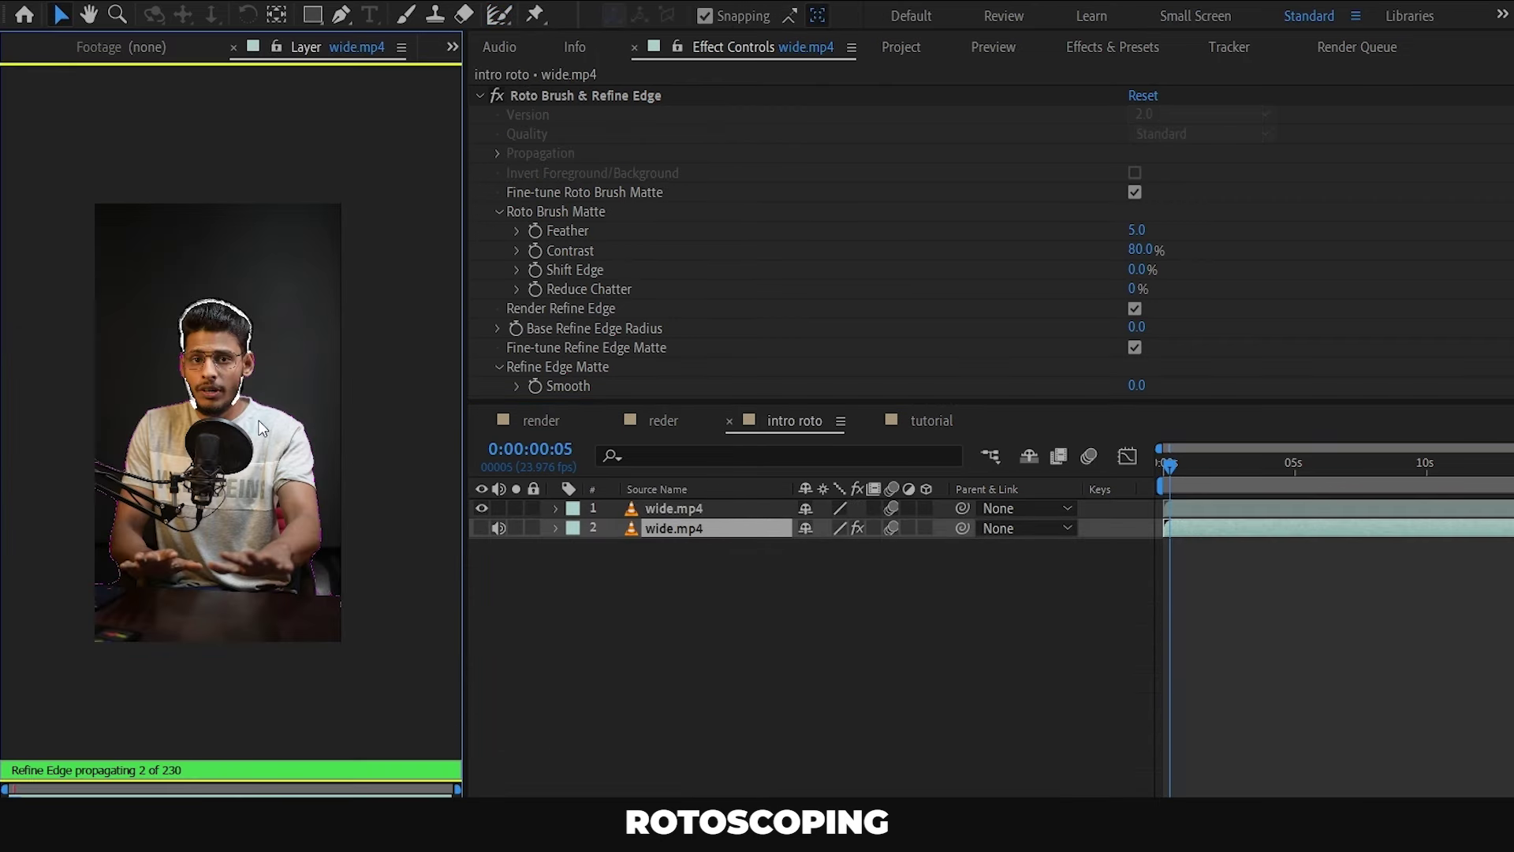
{"action": "mouse_move", "coordinate": [1169, 465]}
{"action": "left_mouse_down"}
{"action": "mouse_move", "coordinate": [1227, 556]}
{"action": "mouse_move", "coordinate": [1197, 449]}
{"action": "left_mouse_up"}
{"action": "left_click", "coordinate": [1028, 456]}
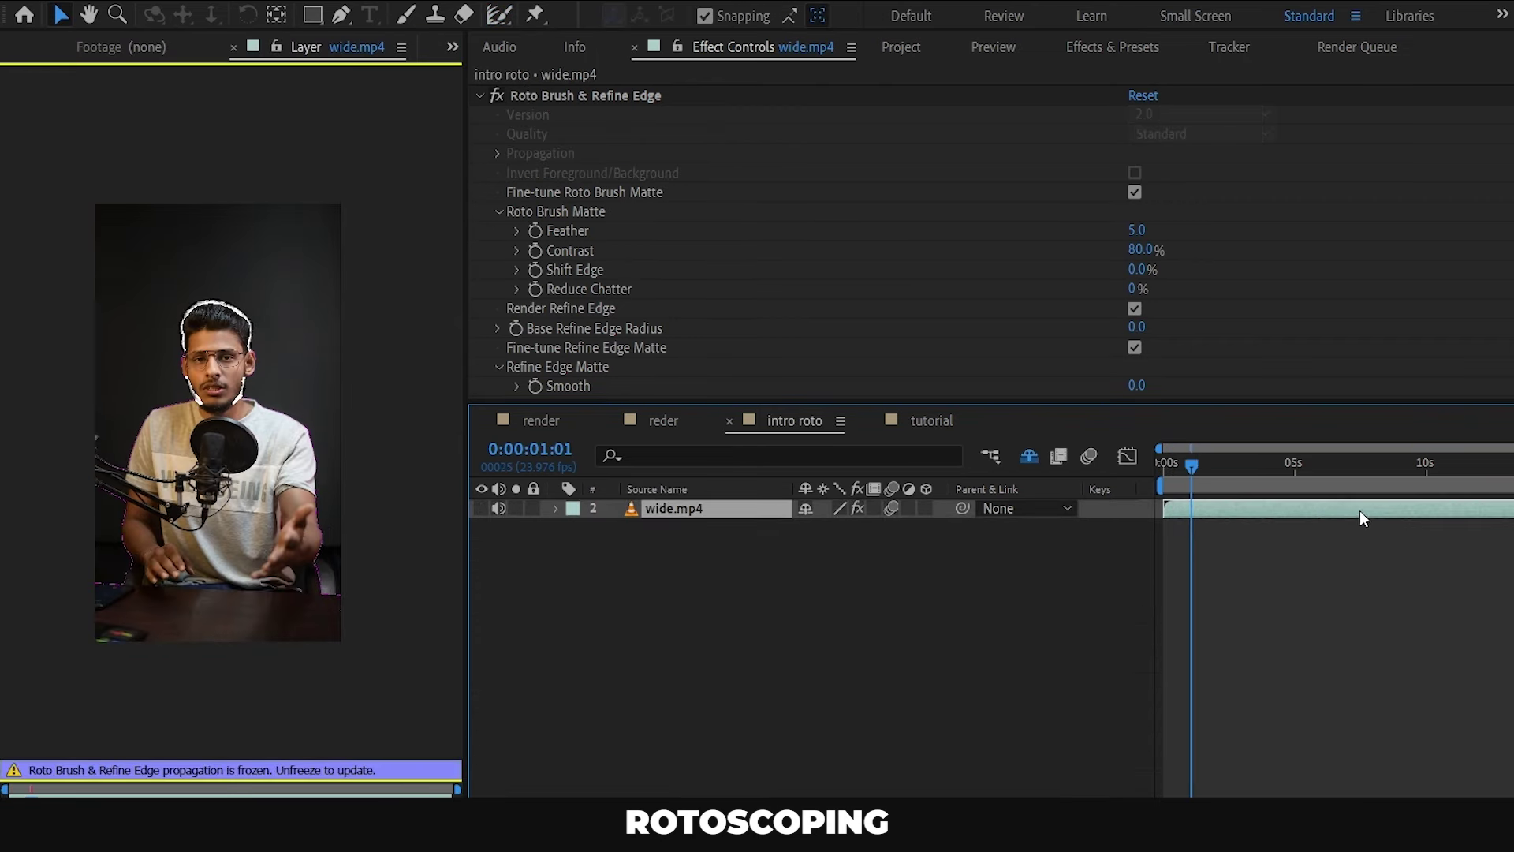
{"action": "left_click_drag", "start_coordinate": [1356, 464], "coordinate": [1510, 465]}
{"action": "left_click", "coordinate": [1448, 464]}
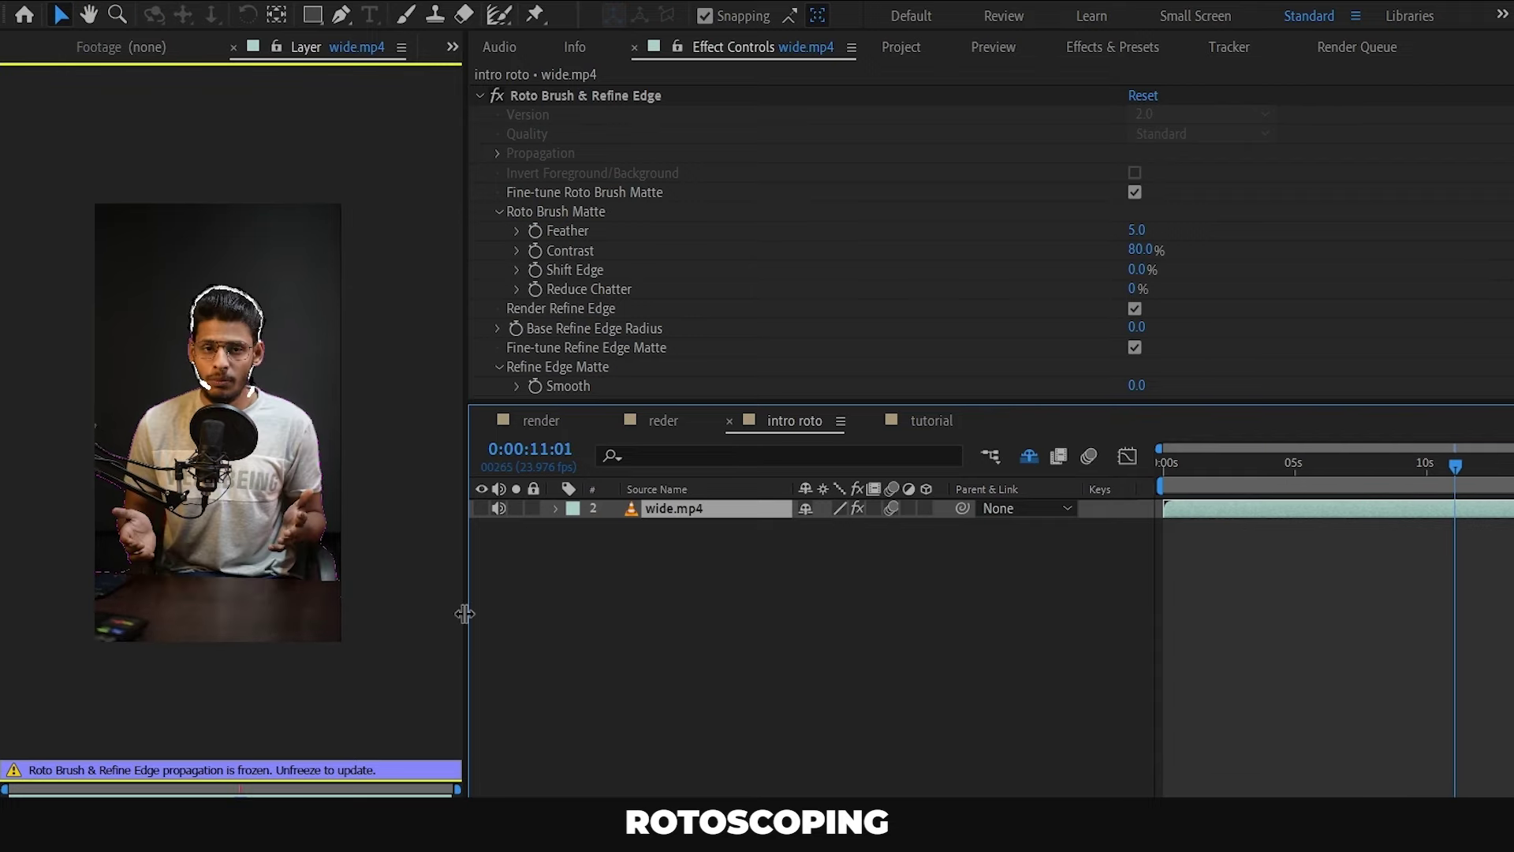
Widen the layer viewer and toggle the Freeze option for the Roto Brush & Refine Edge propagation
{"action": "left_click_drag", "start_coordinate": [465, 612], "coordinate": [987, 631]}
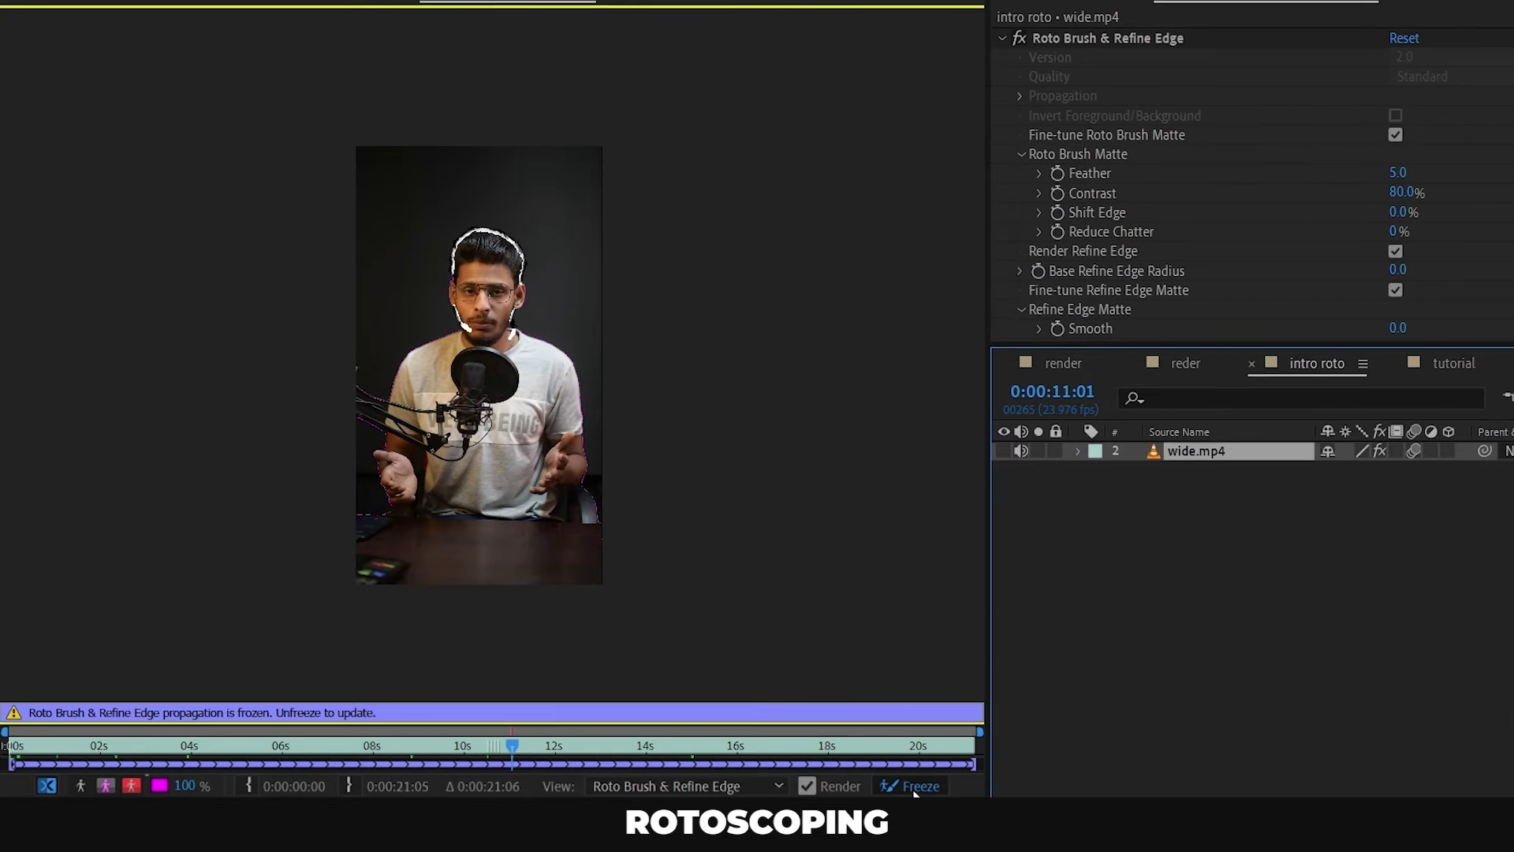
{"action": "left_click", "coordinate": [895, 783]}
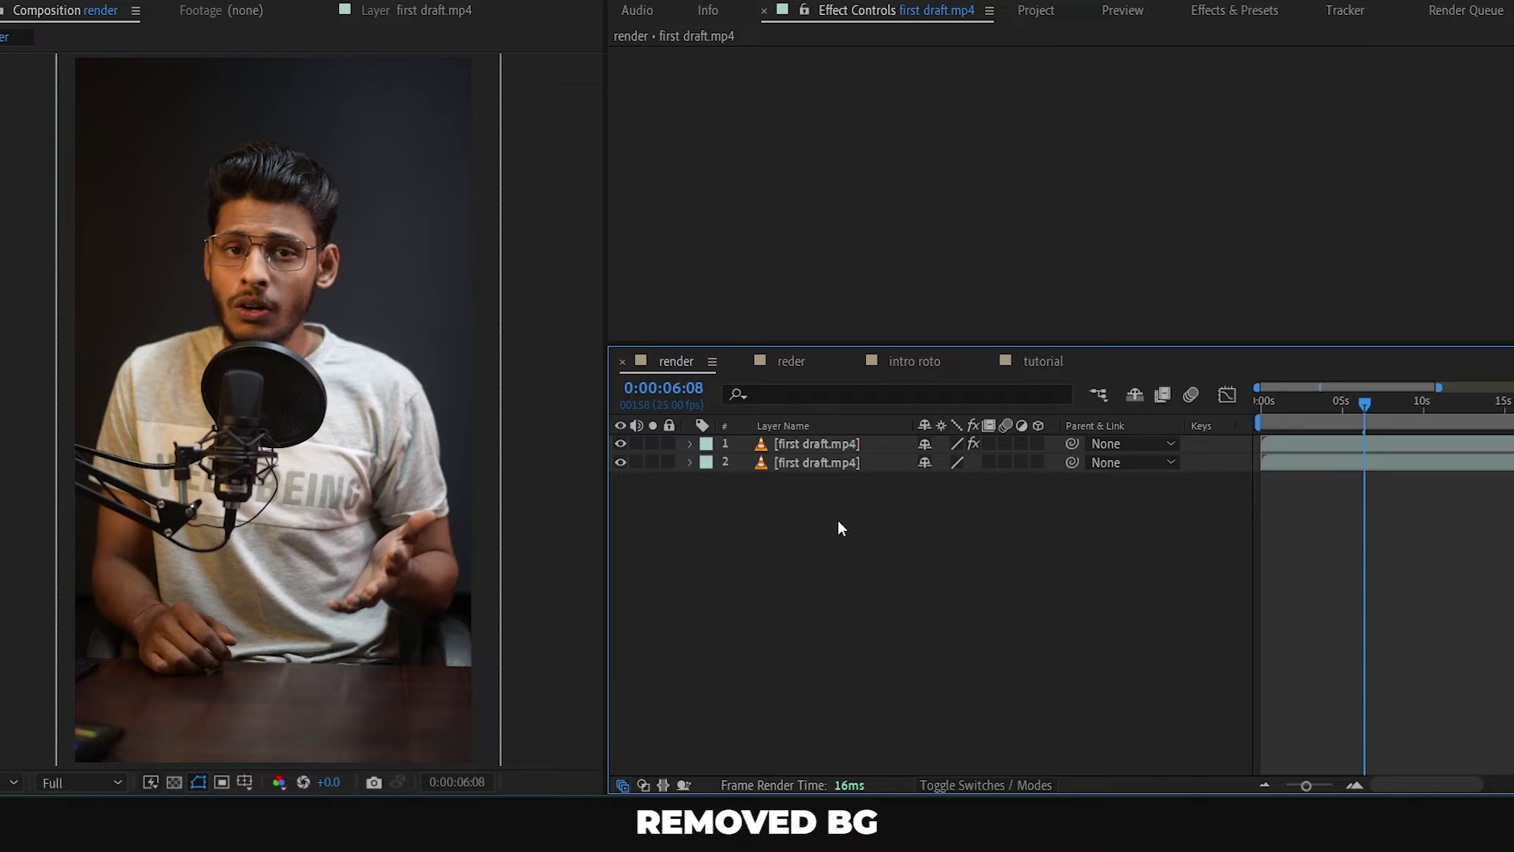
Hide the lower first draft.mp4 layer in the render composition and inspect the cutout's beard and hair edges
{"action": "left_click", "coordinate": [620, 462]}
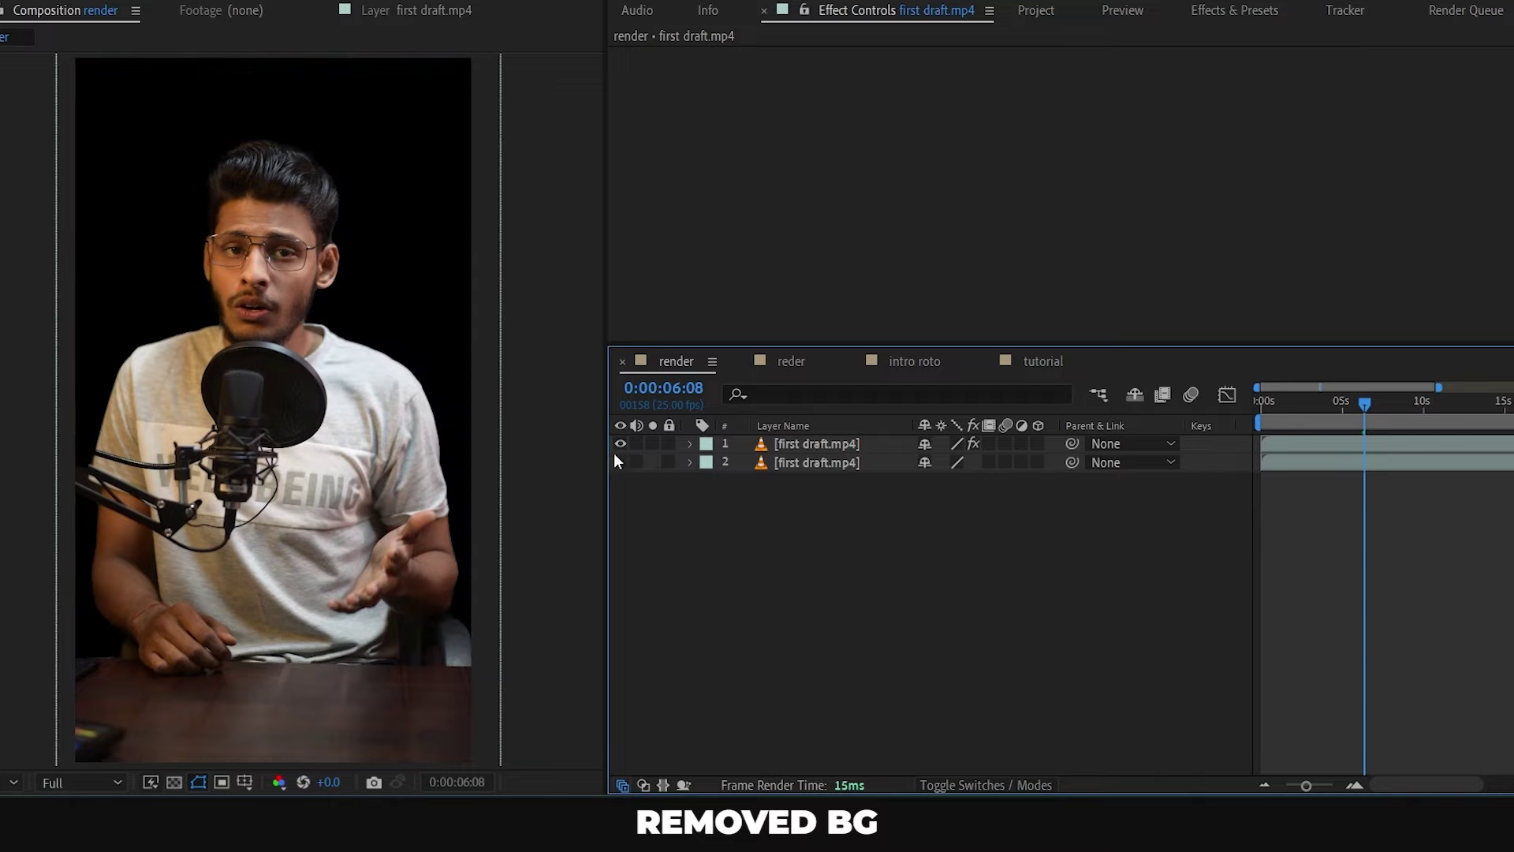
{"action": "scroll", "coordinate": [243, 260], "scroll_direction": "up", "scroll_amount": 3}
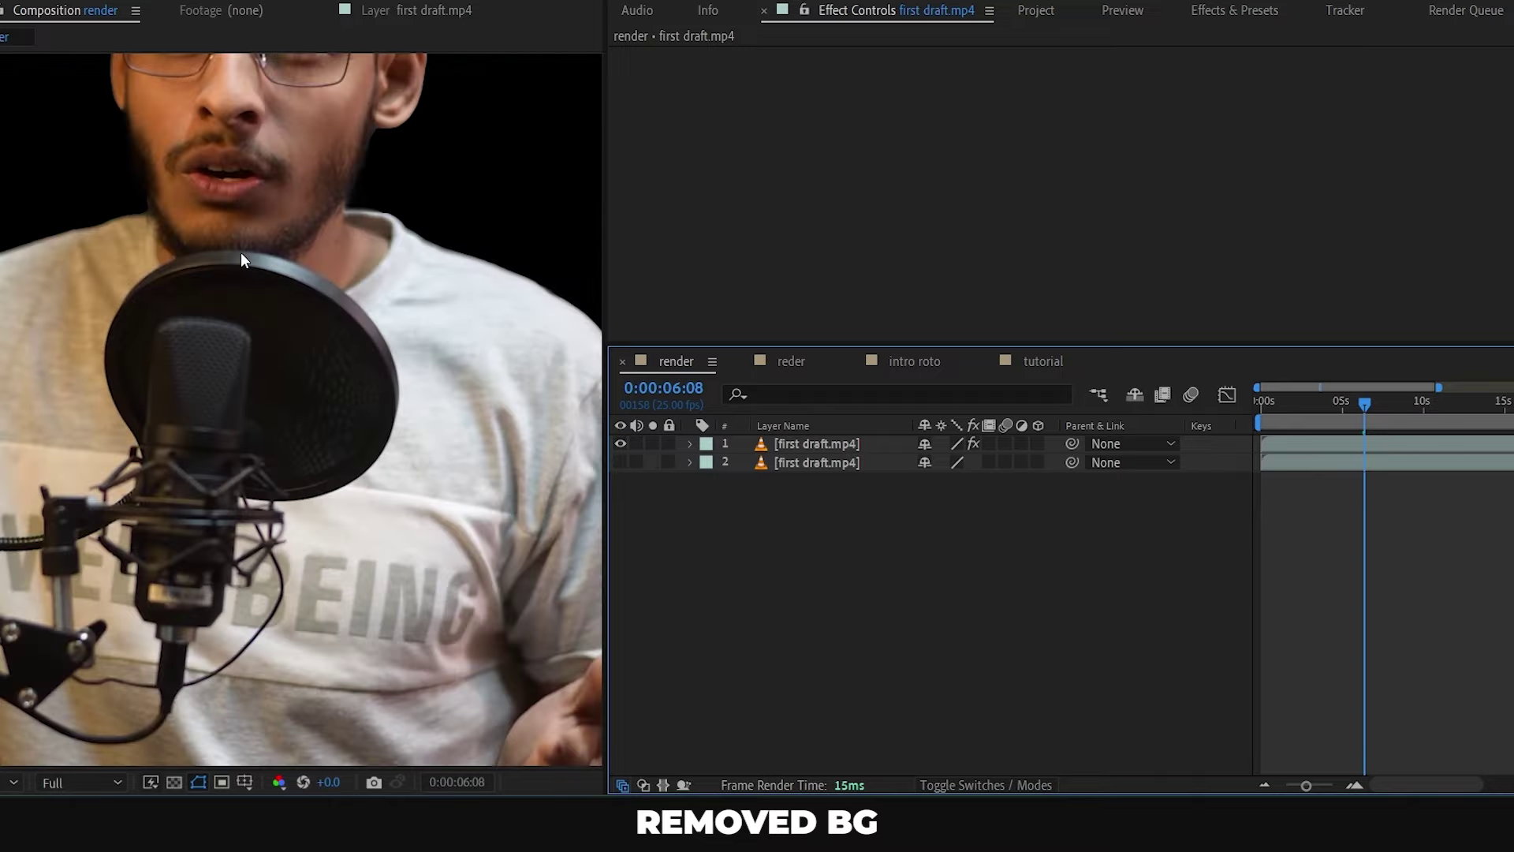
{"action": "scroll", "coordinate": [243, 260], "scroll_direction": "up", "scroll_amount": 2}
{"action": "scroll", "coordinate": [321, 257], "scroll_direction": "down", "scroll_amount": 2}
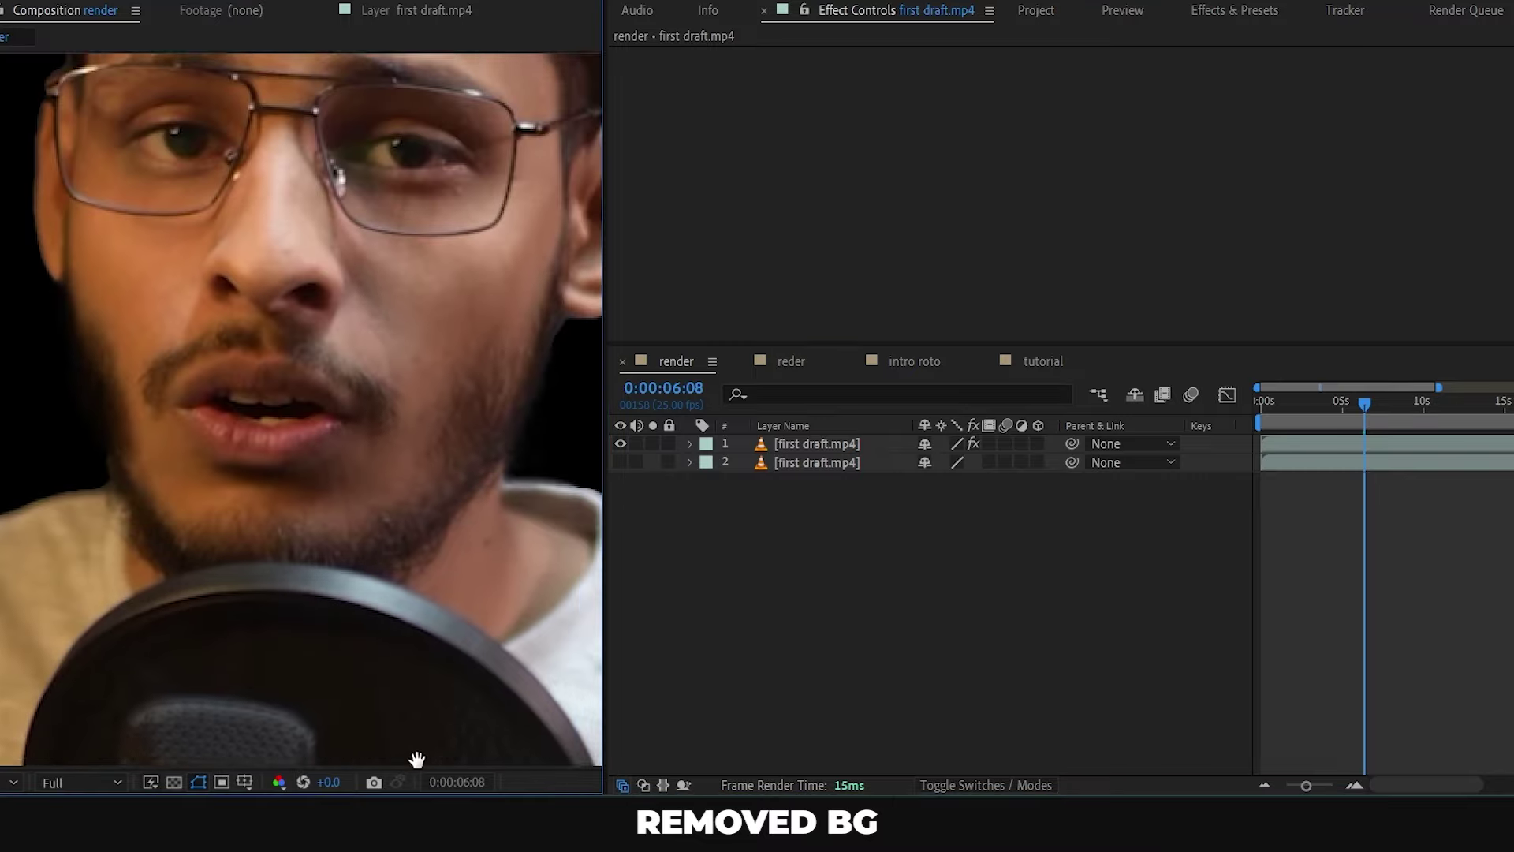
{"action": "left_click_drag", "start_coordinate": [442, 450], "coordinate": [443, 835]}
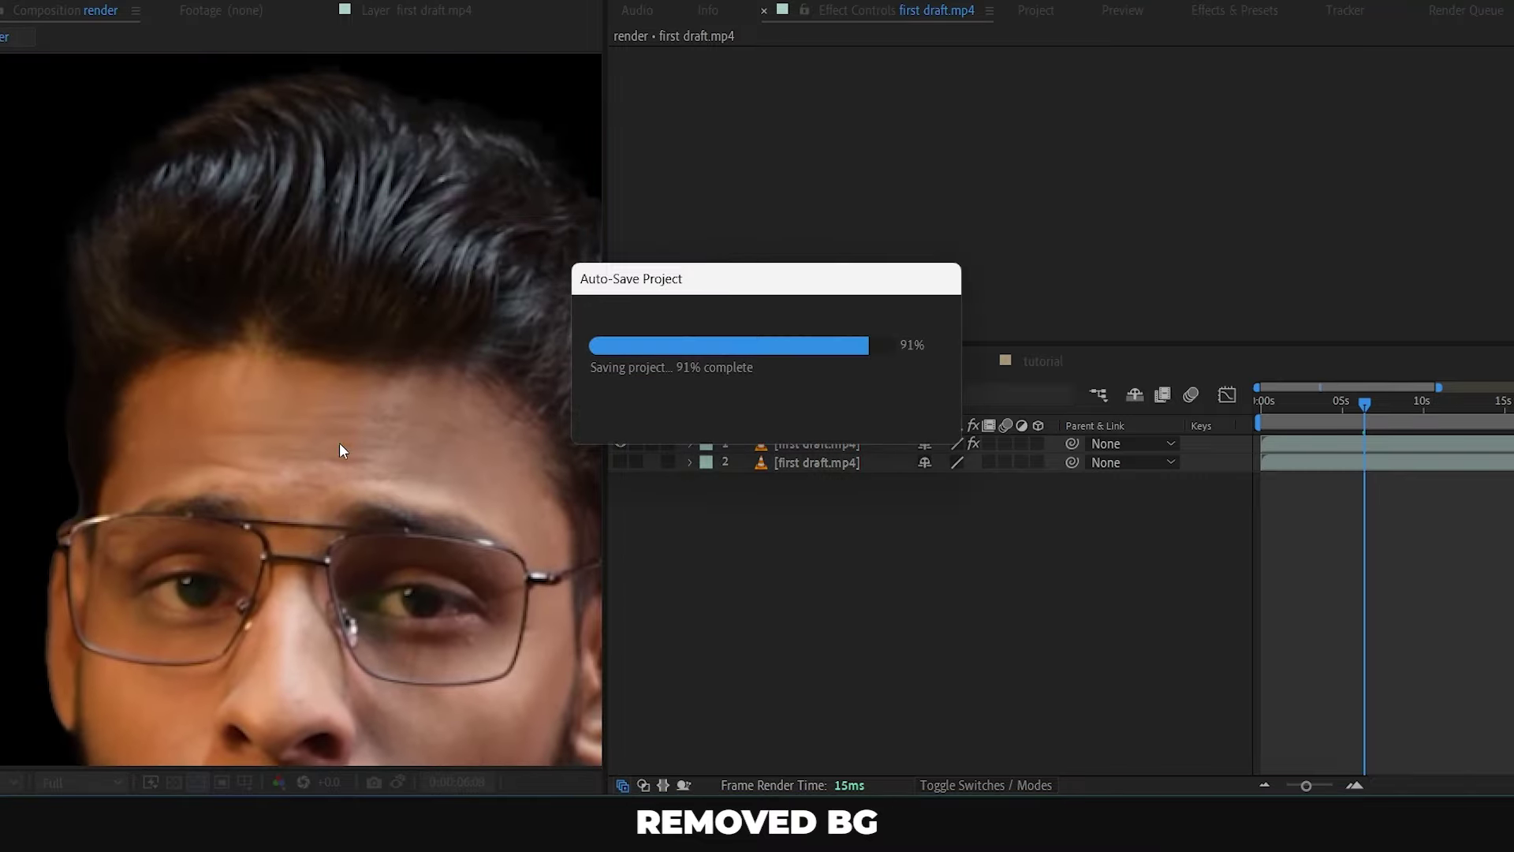
{"action": "scroll", "coordinate": [334, 297], "scroll_direction": "down", "scroll_amount": 1}
{"action": "scroll", "coordinate": [382, 347], "scroll_direction": "up", "scroll_amount": 2}
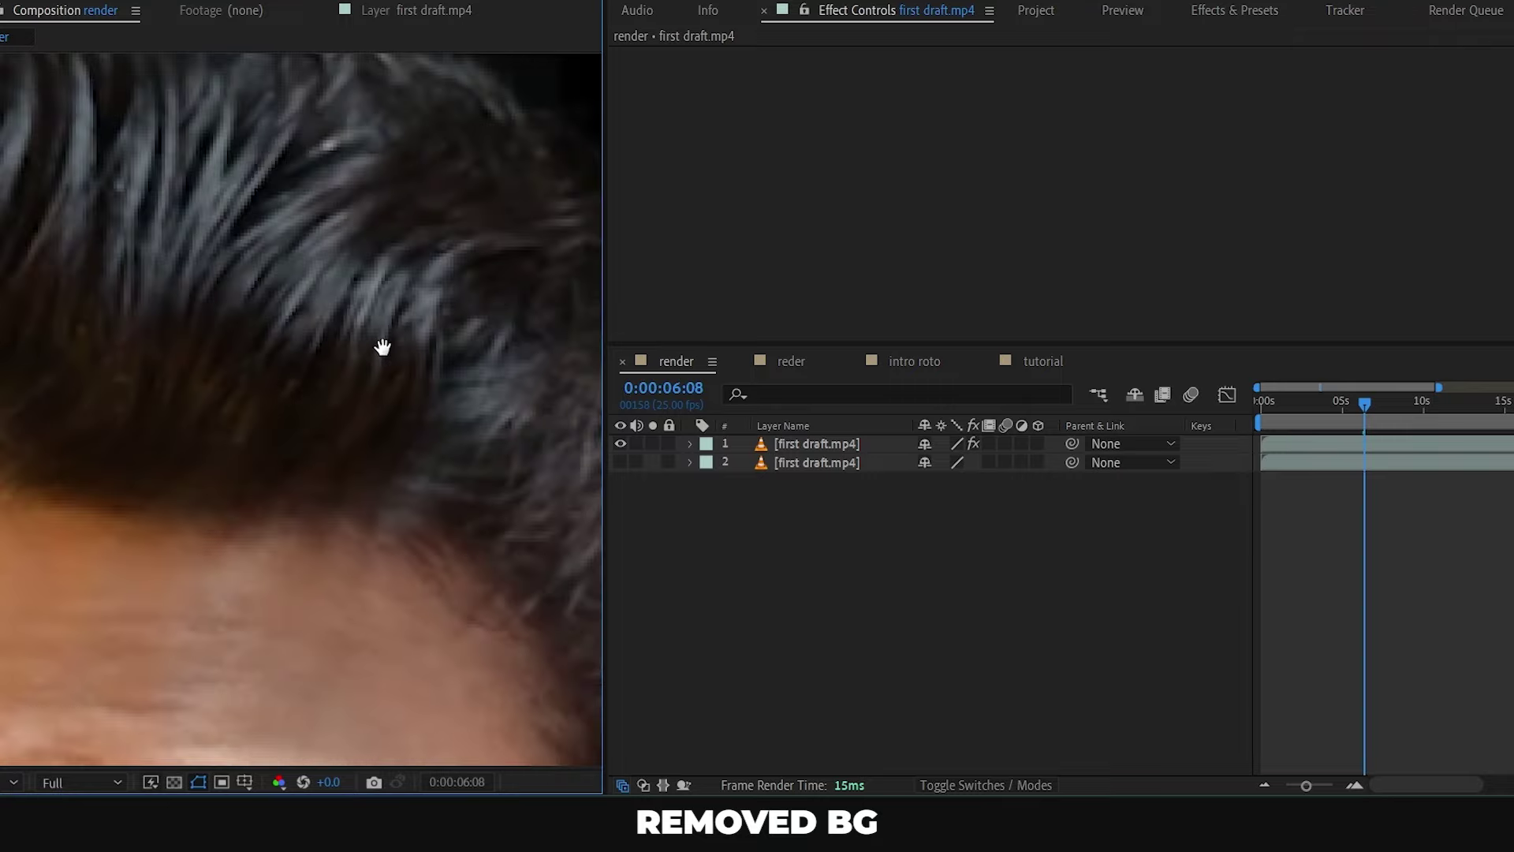
{"action": "scroll", "coordinate": [382, 345], "scroll_direction": "down", "scroll_amount": 3}
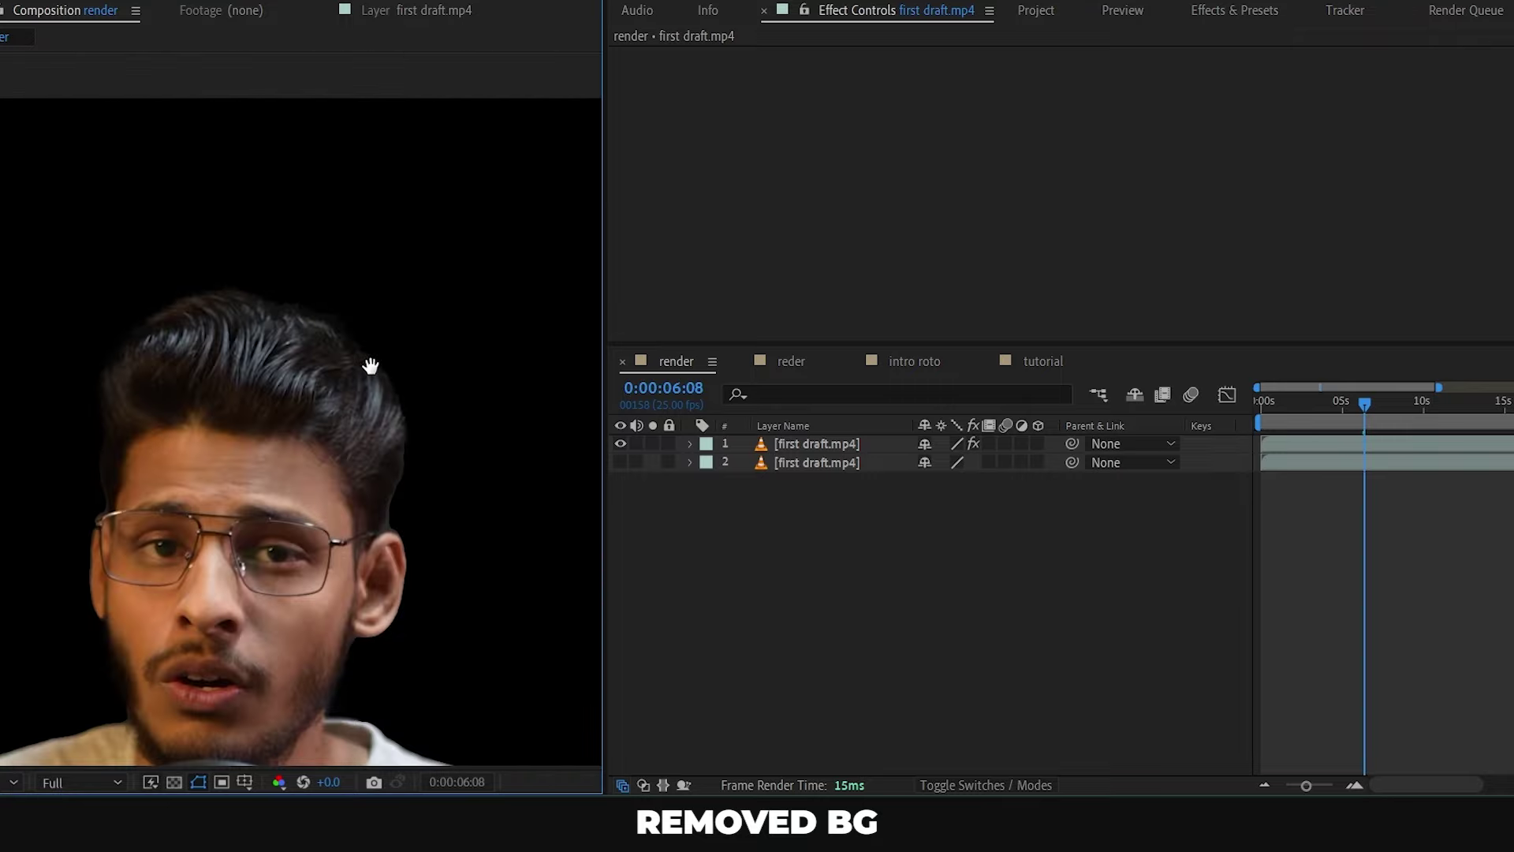
{"action": "scroll", "coordinate": [371, 366], "scroll_direction": "down", "scroll_amount": 2}
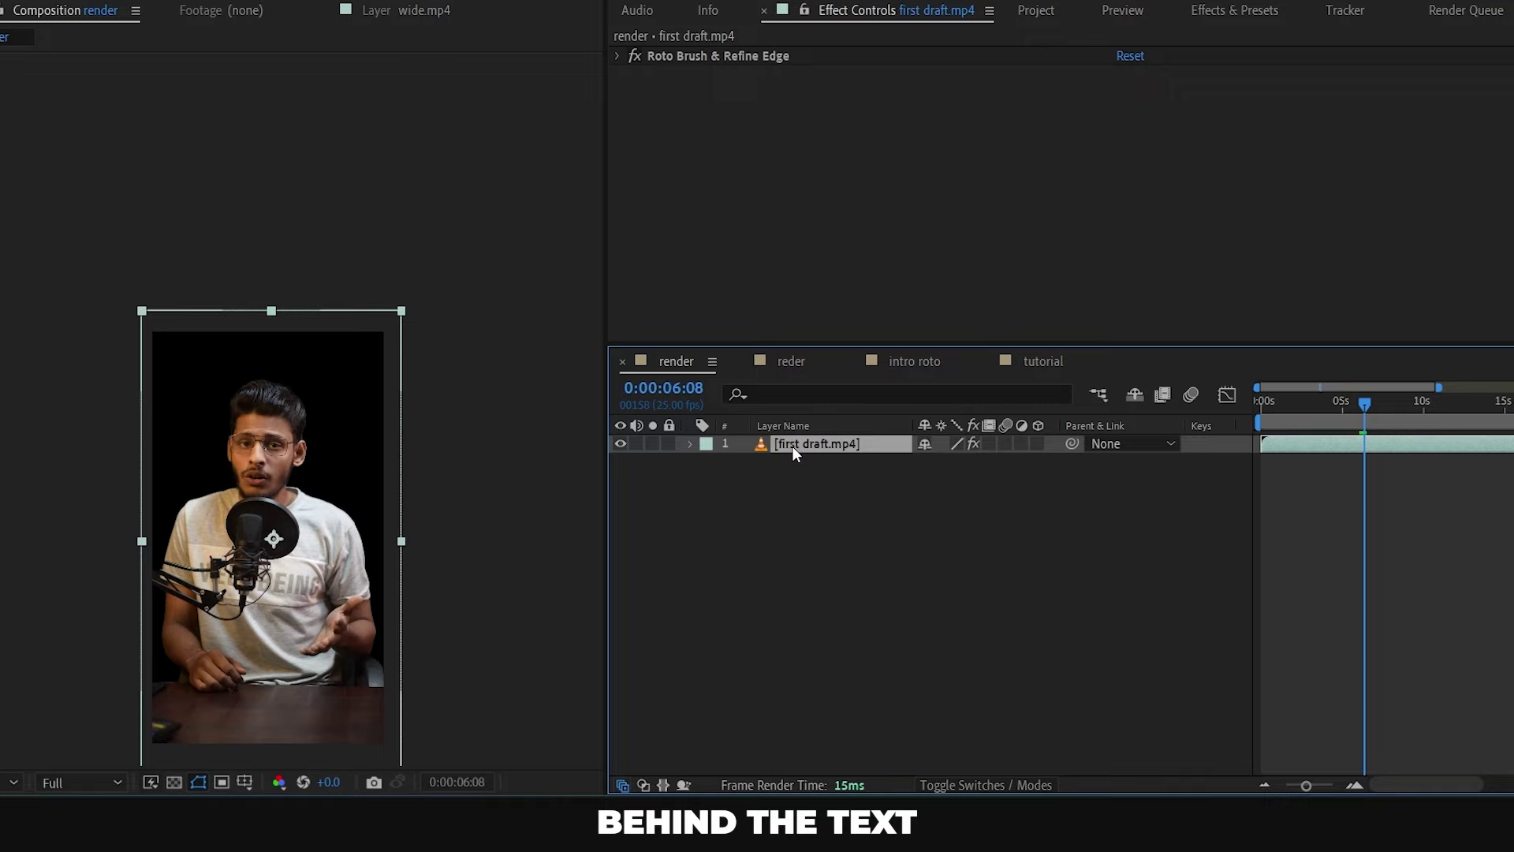
Duplicate the first draft.mp4 layer and turn off Roto Brush & Refine Edge on the upper copy
{"action": "key", "text": "ctrl+d"}
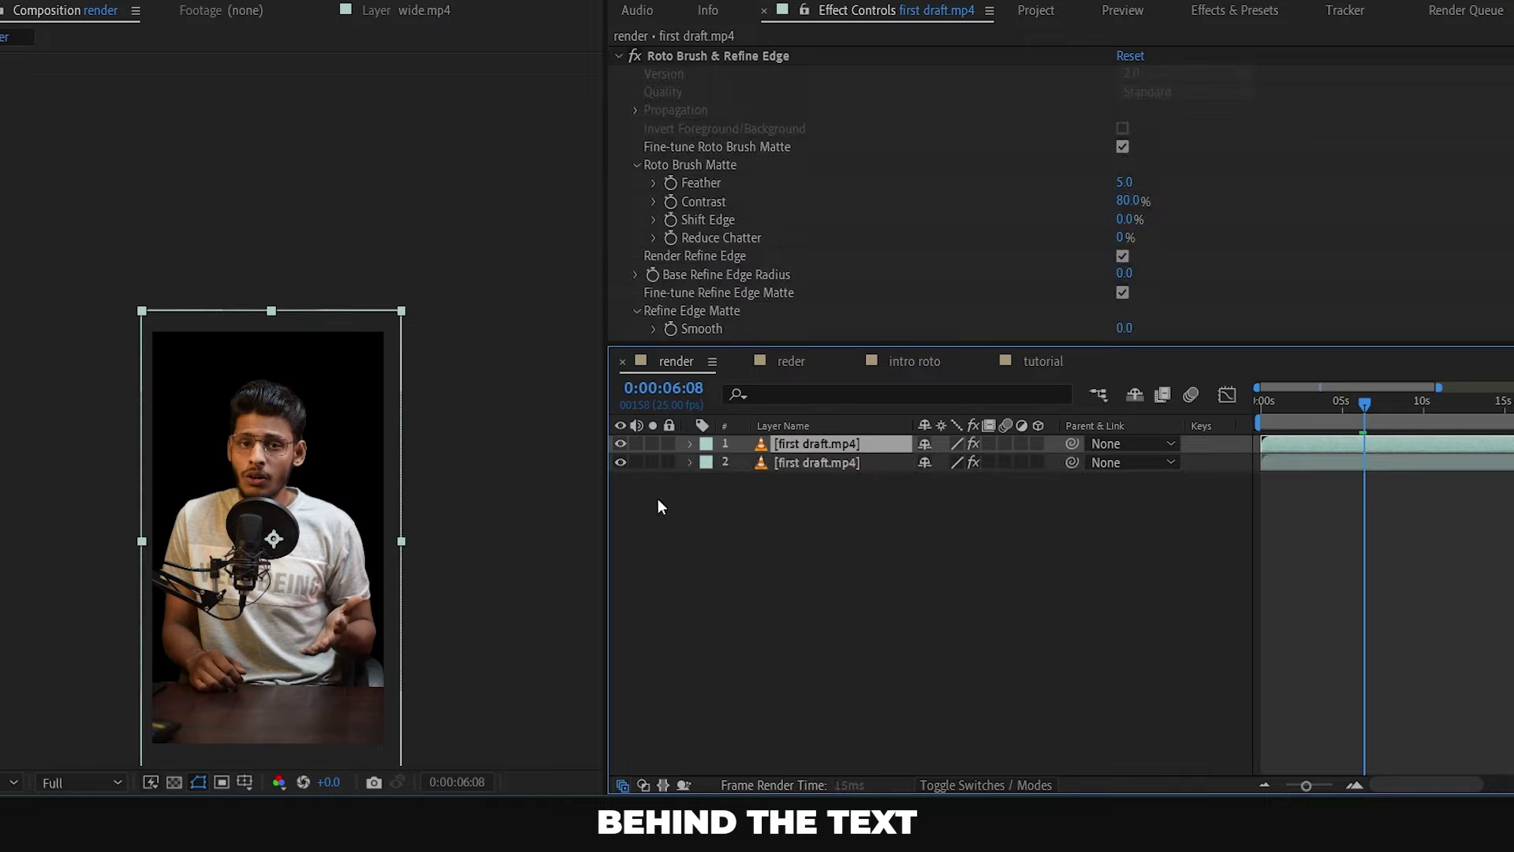
{"action": "left_click", "coordinate": [706, 471]}
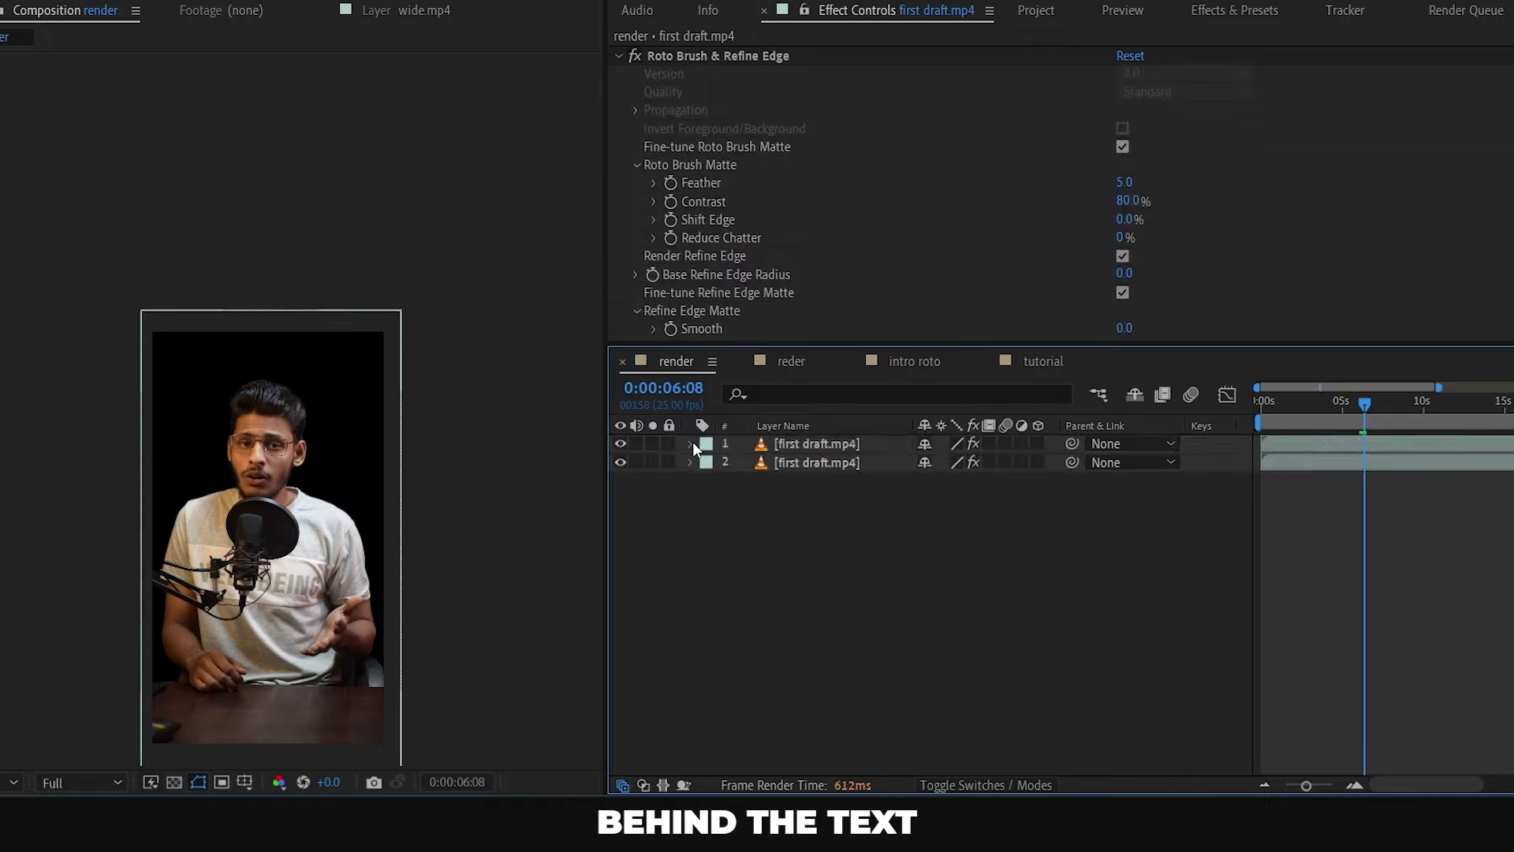
{"action": "left_click", "coordinate": [686, 443]}
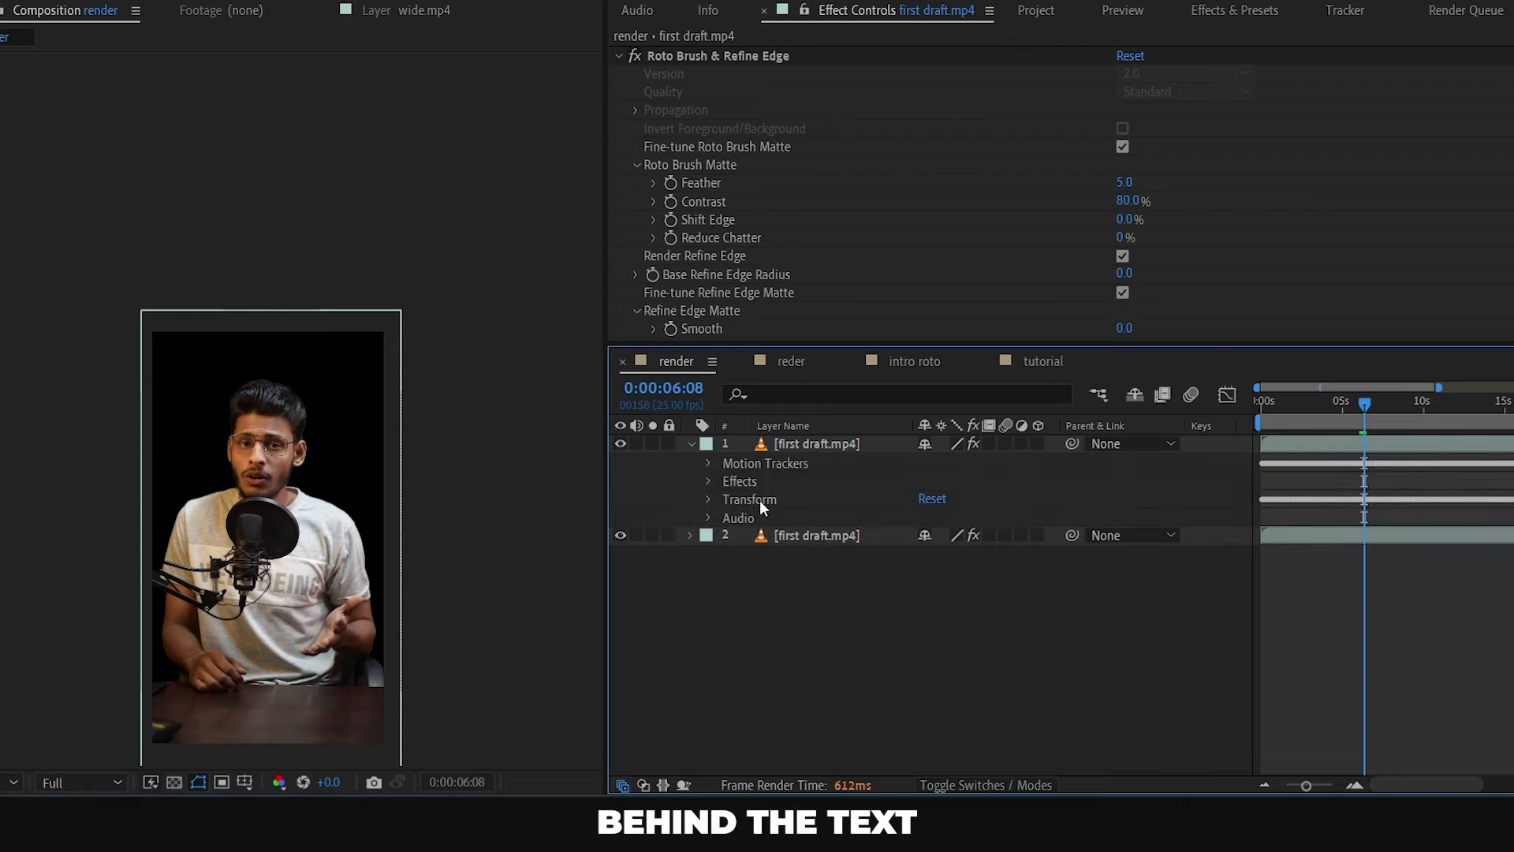
{"action": "left_click", "coordinate": [707, 480]}
{"action": "left_click", "coordinate": [697, 503]}
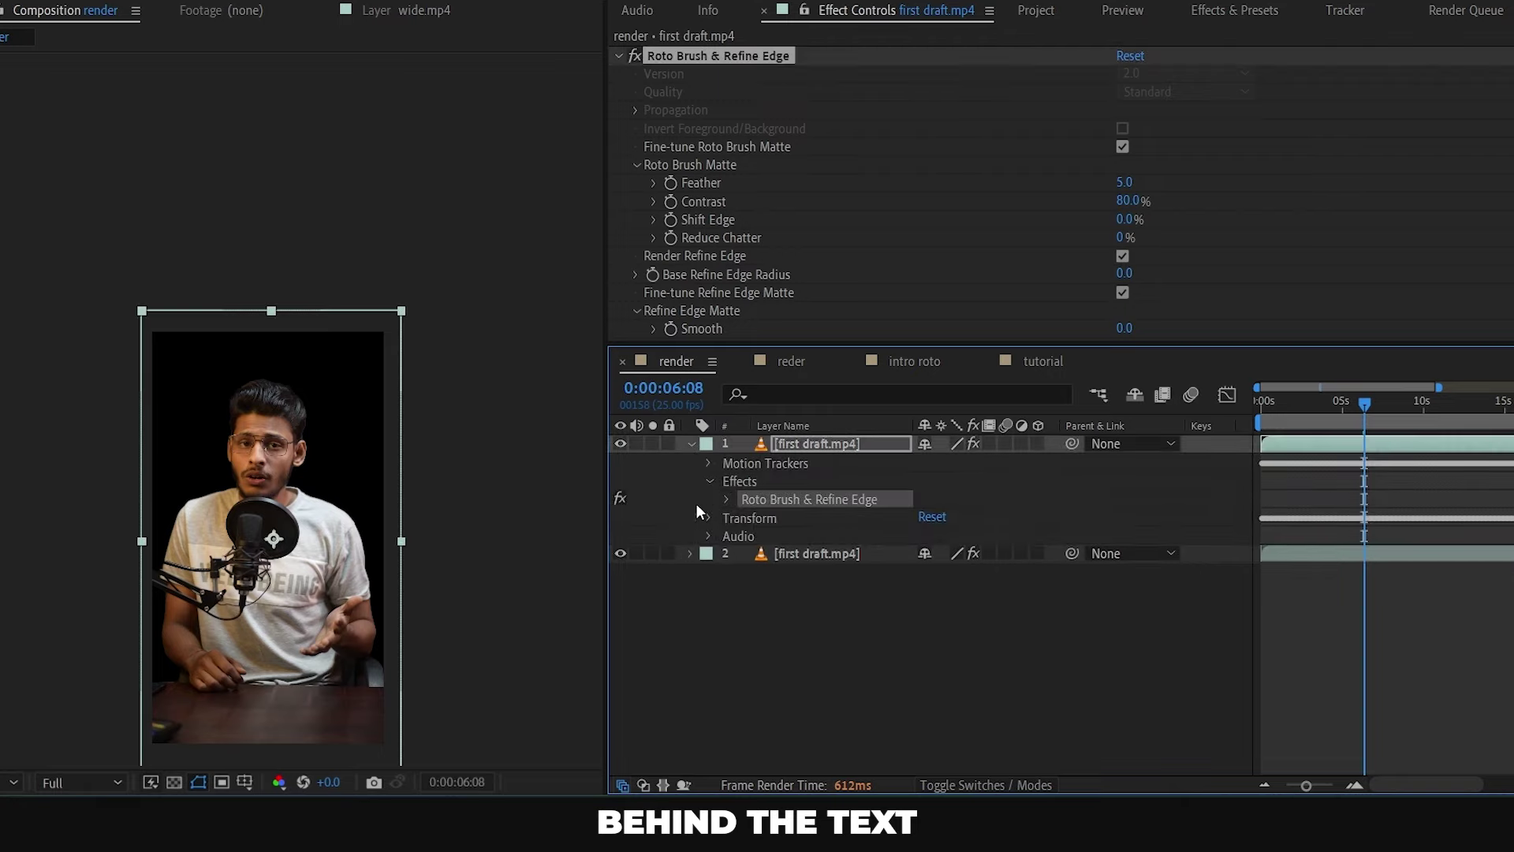
{"action": "left_click", "coordinate": [619, 498]}
{"action": "left_click", "coordinate": [690, 443]}
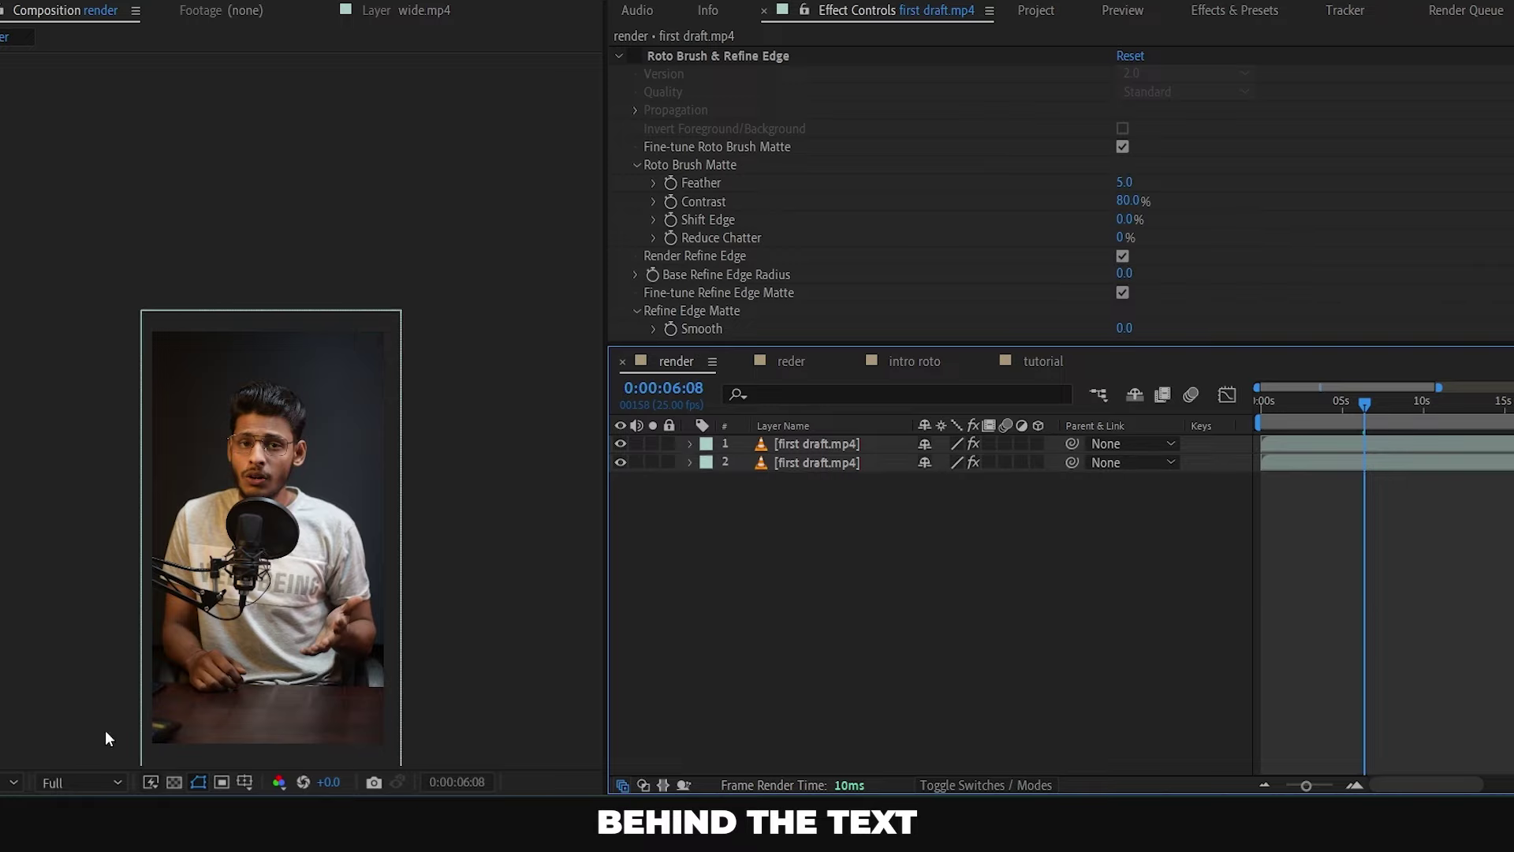
Add a text layer reading "contendo" over the backdrop beside the man's head
{"action": "left_click", "coordinate": [13, 782]}
{"action": "left_click", "coordinate": [27, 454]}
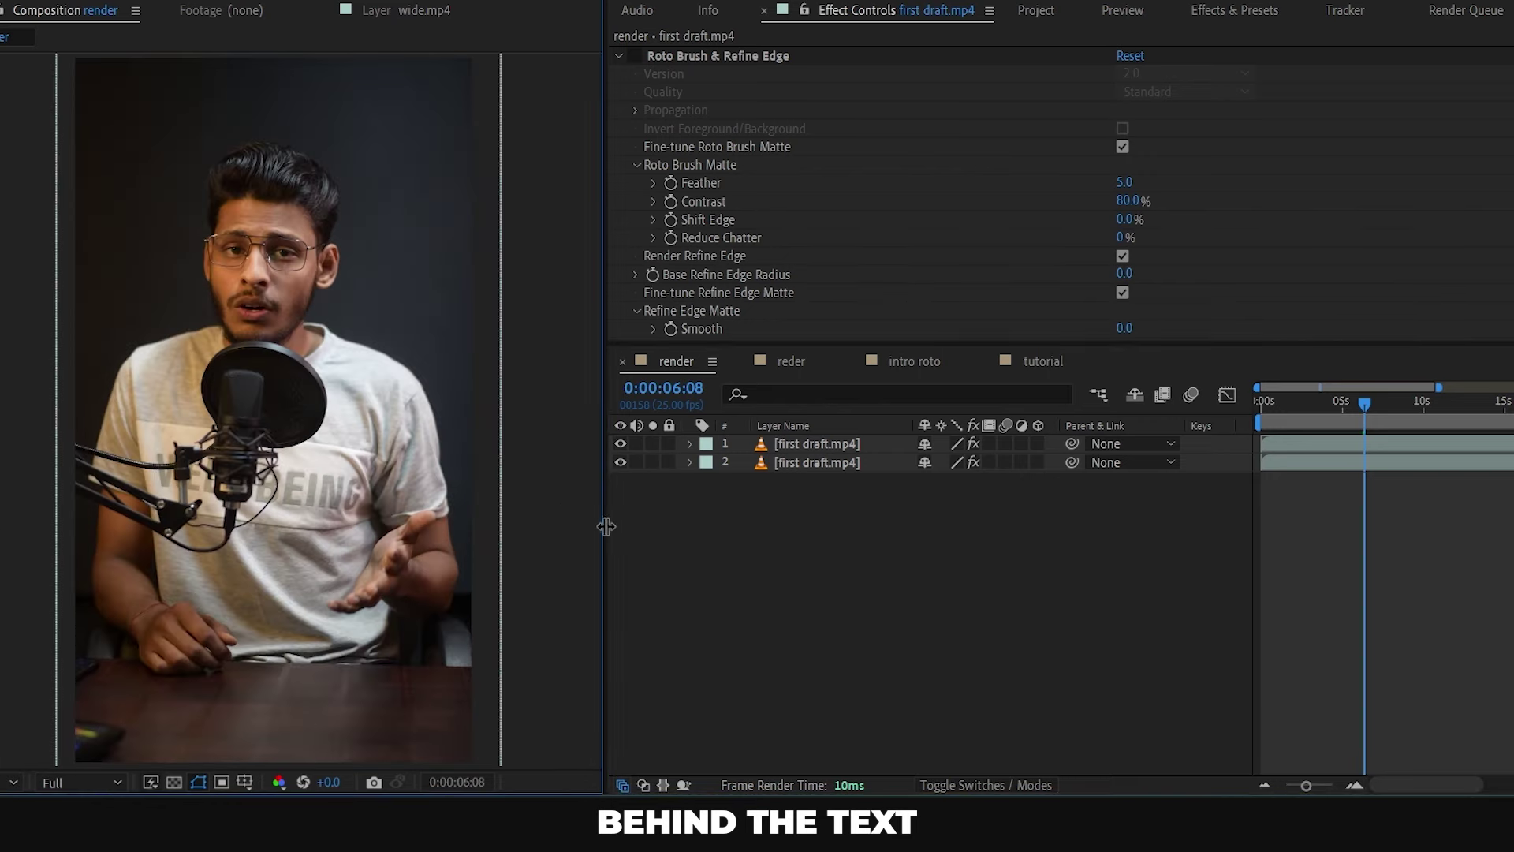
{"action": "left_click", "coordinate": [61, 236]}
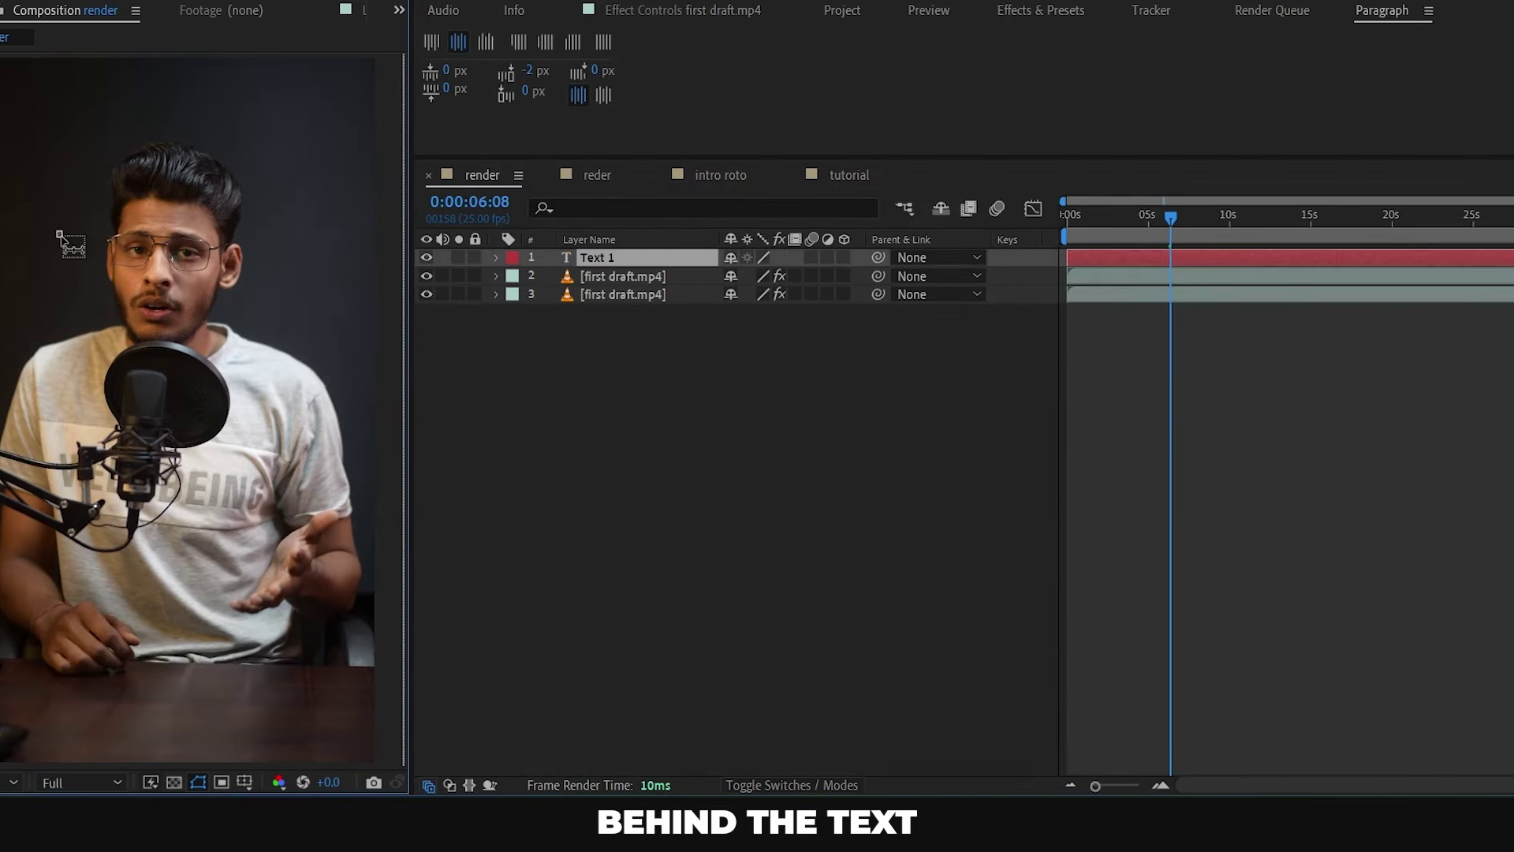
{"action": "type", "text": "con"}
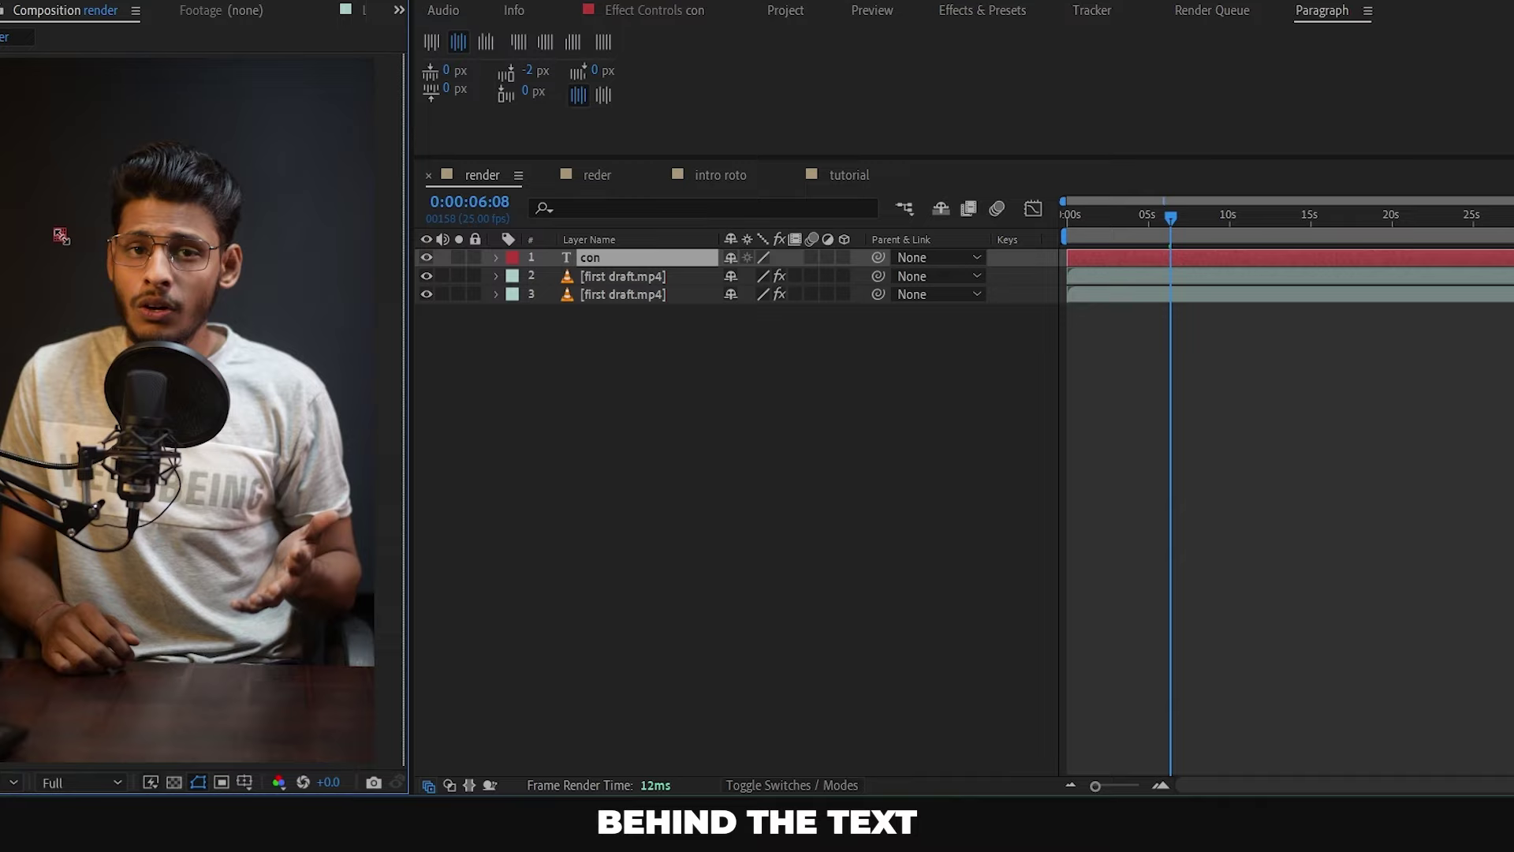
{"action": "type", "text": "tendo"}
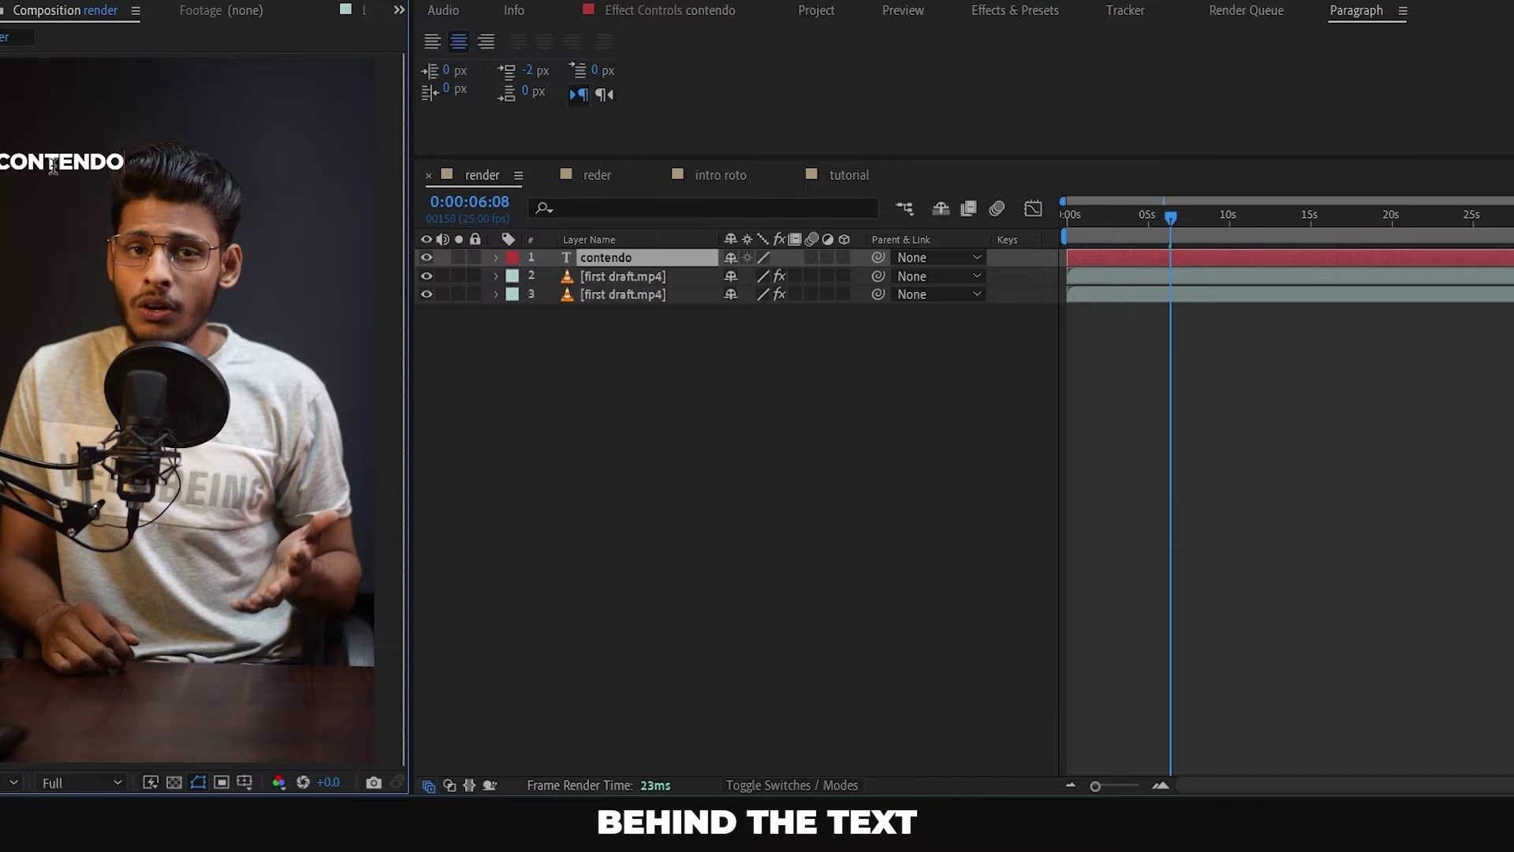
{"action": "key", "text": "Escape"}
Place the contendo text layer between the two first draft.mp4 layers and reposition the text behind the man's head
{"action": "left_click_drag", "start_coordinate": [606, 257], "coordinate": [620, 276]}
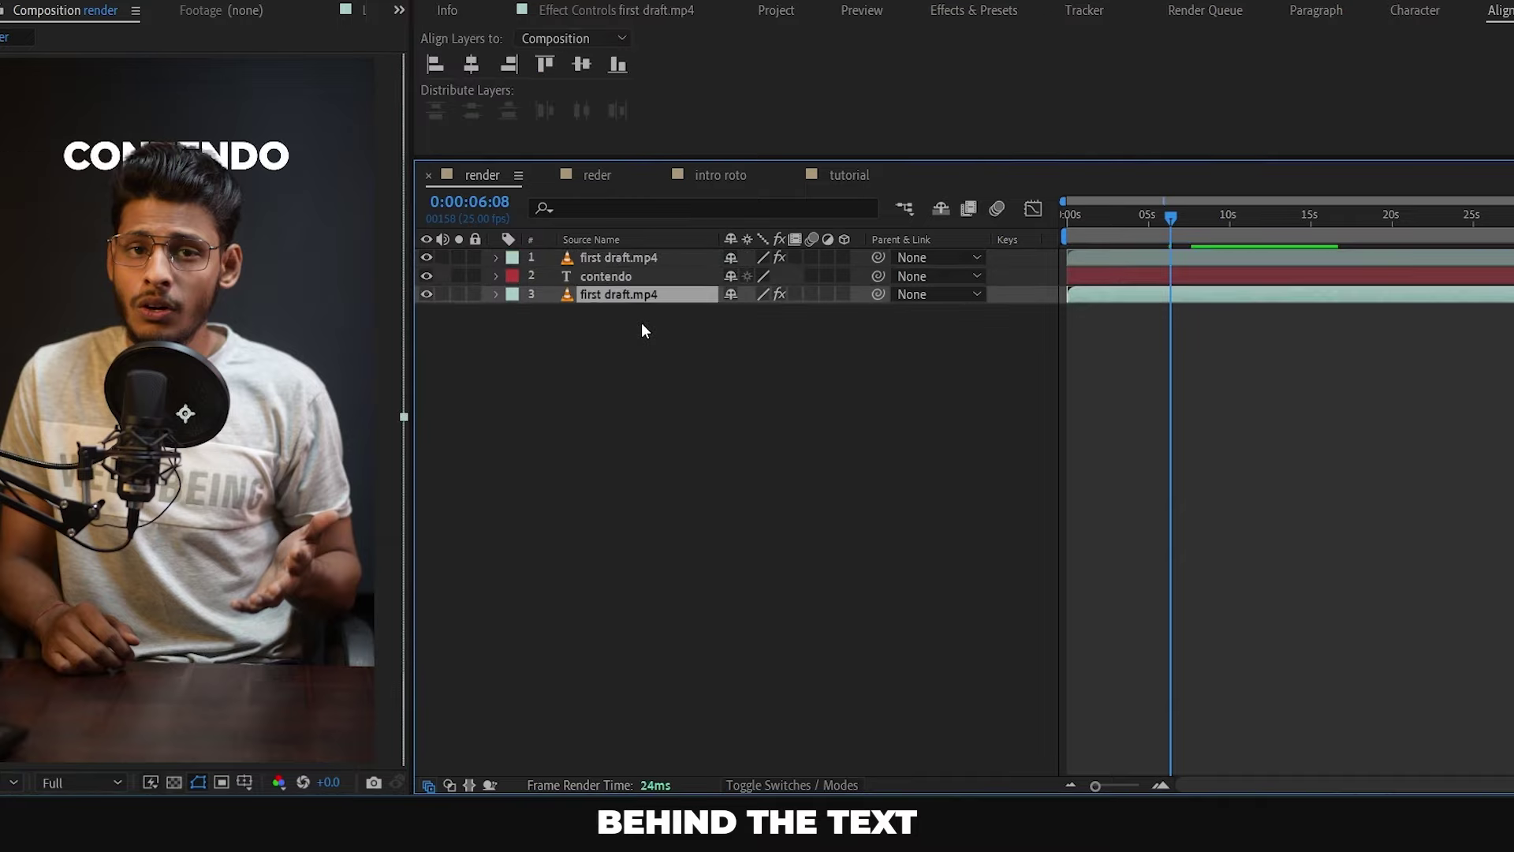
{"action": "left_click", "coordinate": [609, 275]}
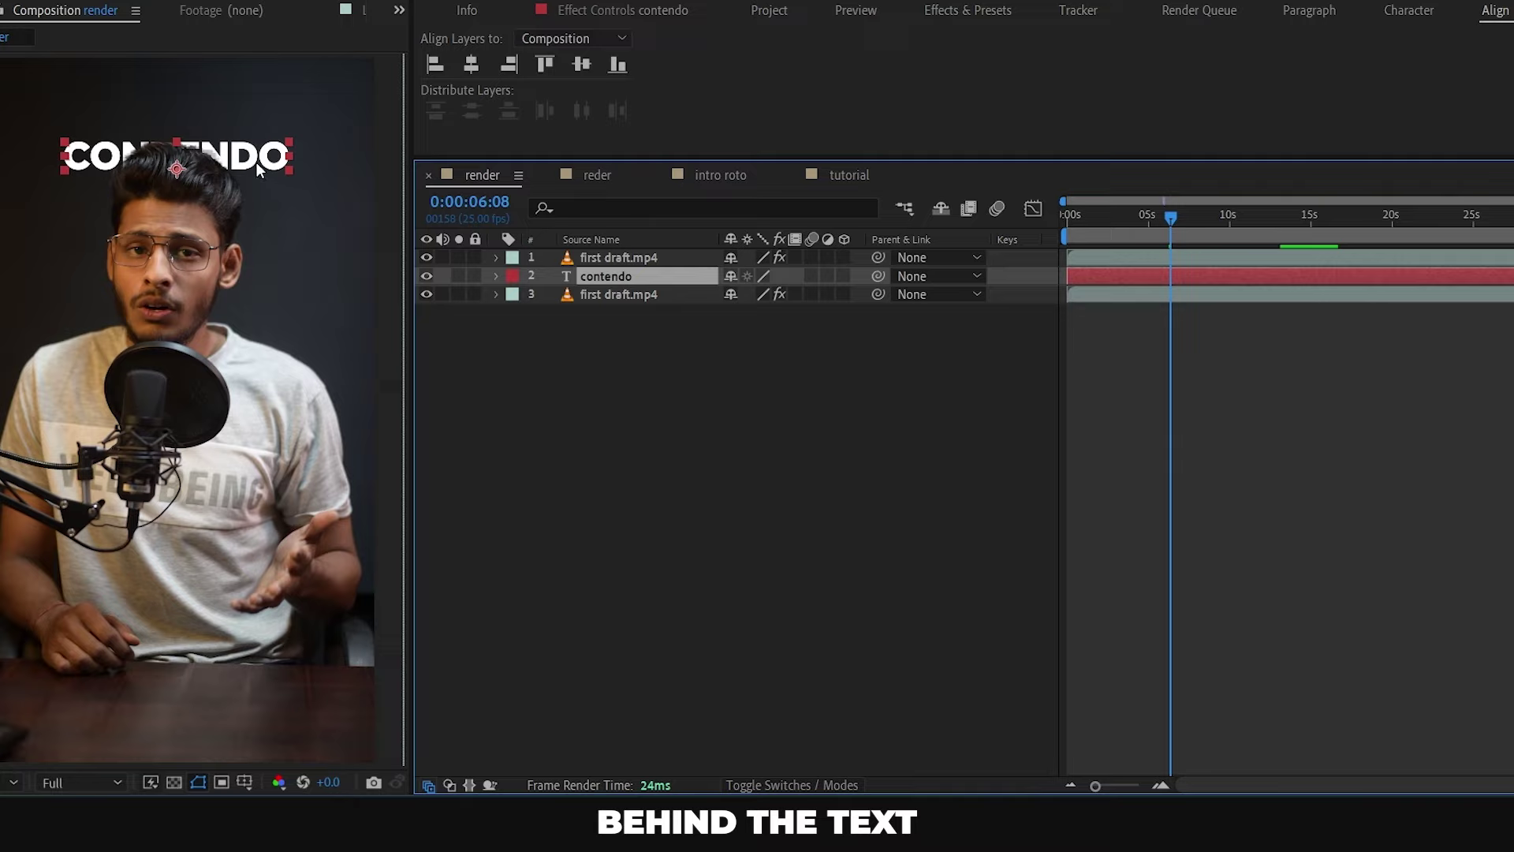
{"action": "left_click_drag", "start_coordinate": [258, 171], "coordinate": [270, 495]}
Inspect the edge of the hair where the man overlaps the contendo text
{"action": "key", "text": "period"}
{"action": "left_click_drag", "start_coordinate": [239, 210], "coordinate": [233, 291]}
{"action": "scroll", "coordinate": [233, 250], "scroll_direction": "up", "scroll_amount": 1}
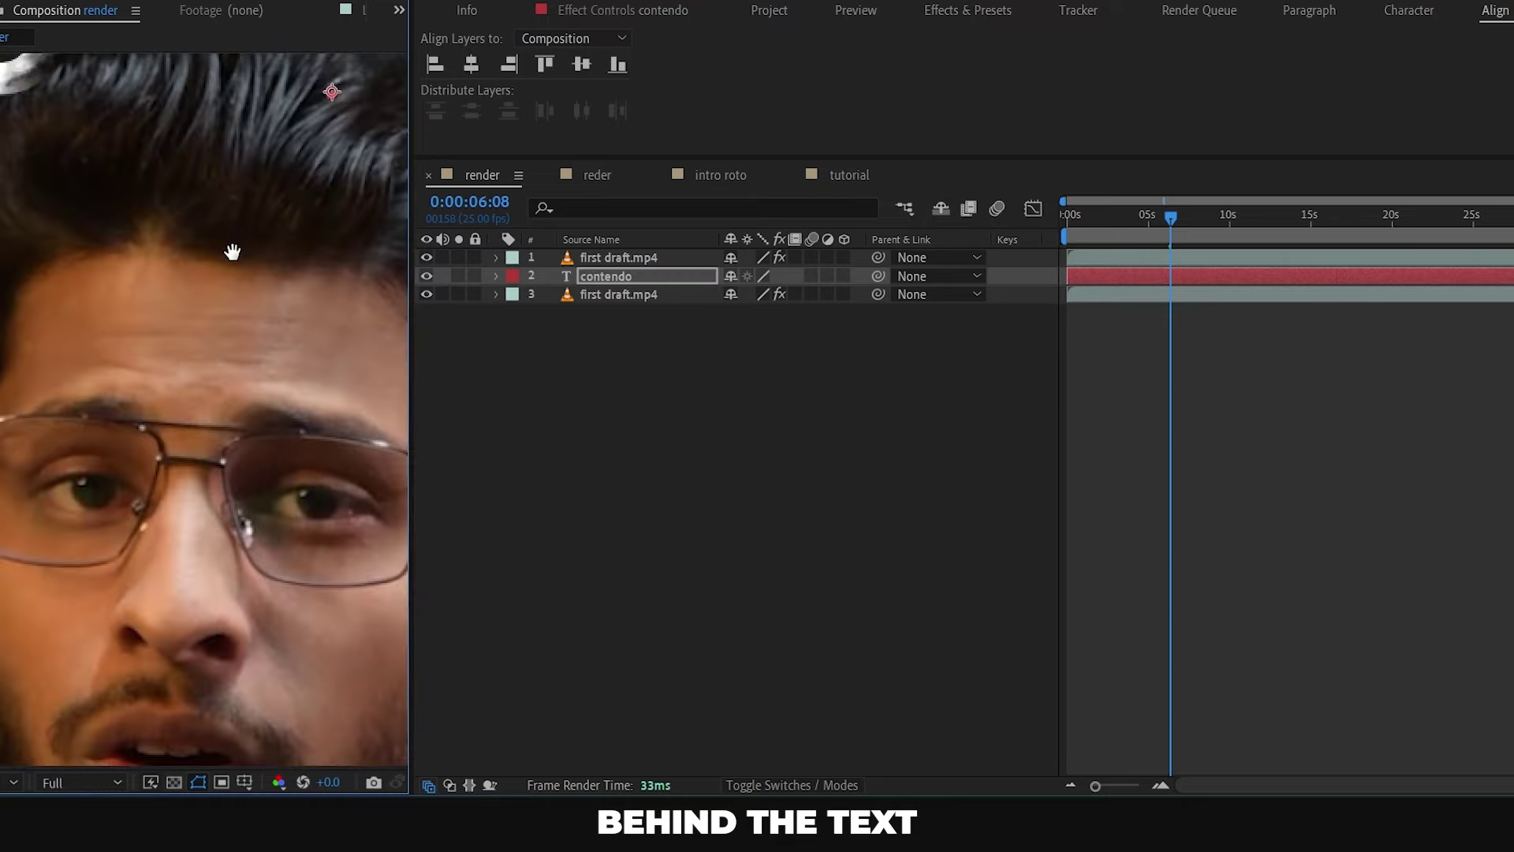
{"action": "left_click_drag", "start_coordinate": [240, 237], "coordinate": [265, 414]}
{"action": "scroll", "coordinate": [244, 439], "scroll_direction": "down", "scroll_amount": 1}
{"action": "left_click_drag", "start_coordinate": [324, 348], "coordinate": [319, 314]}
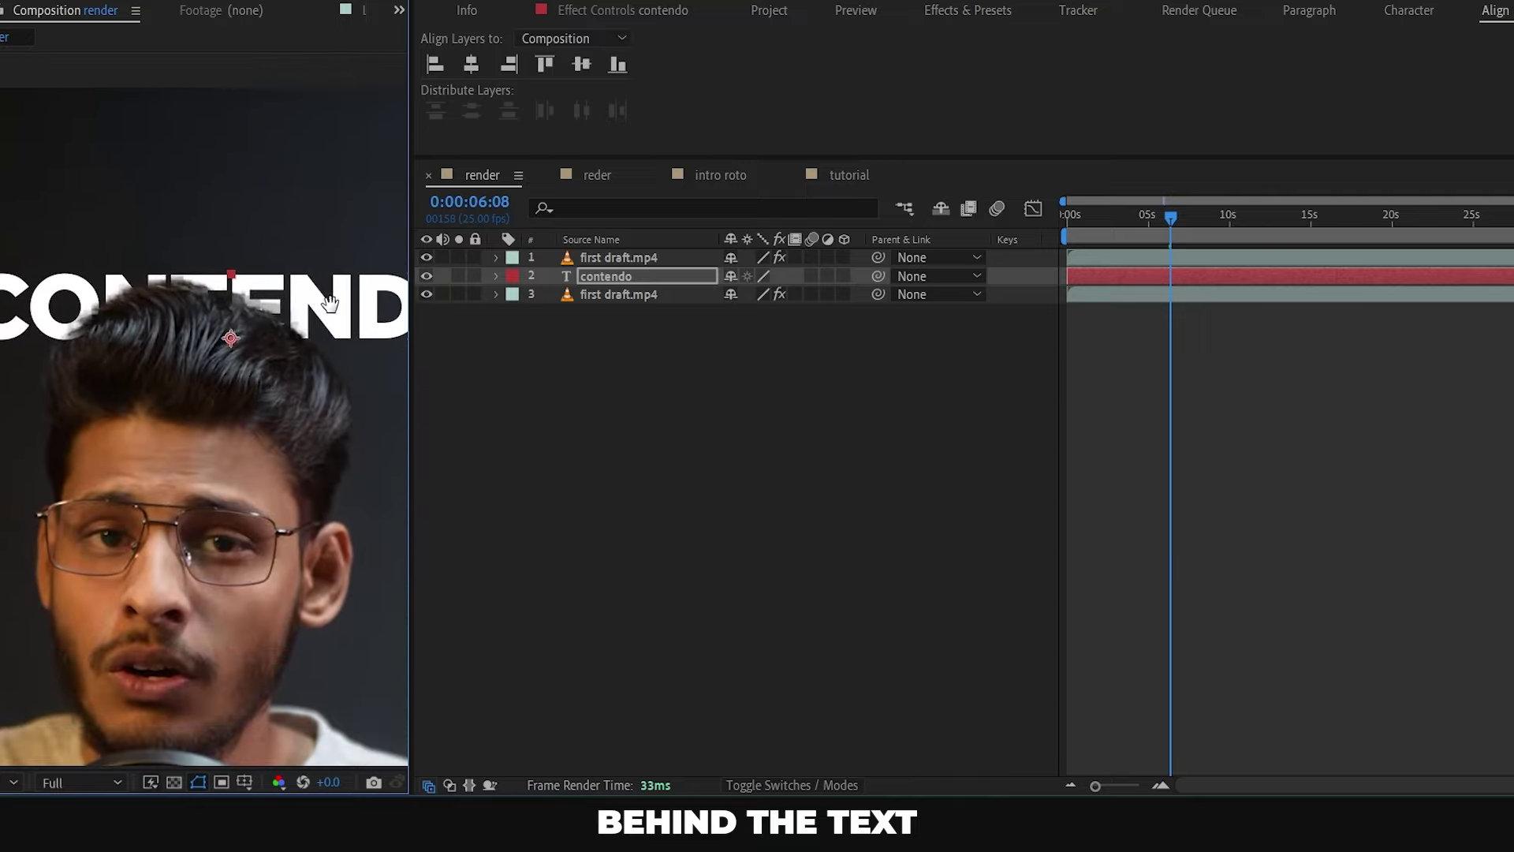
{"action": "scroll", "coordinate": [319, 327], "scroll_direction": "down", "scroll_amount": 1}
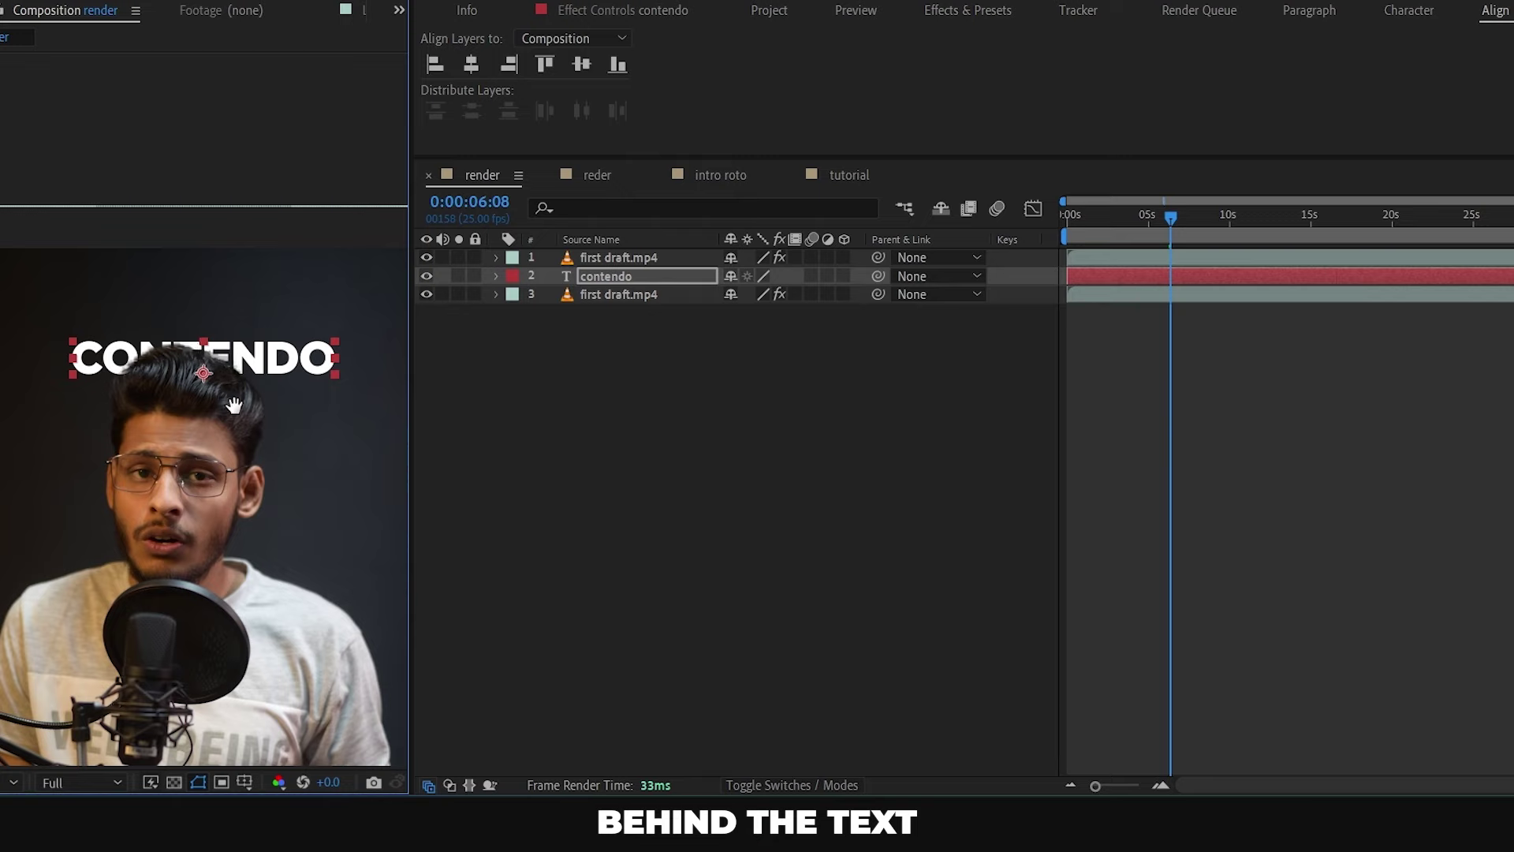